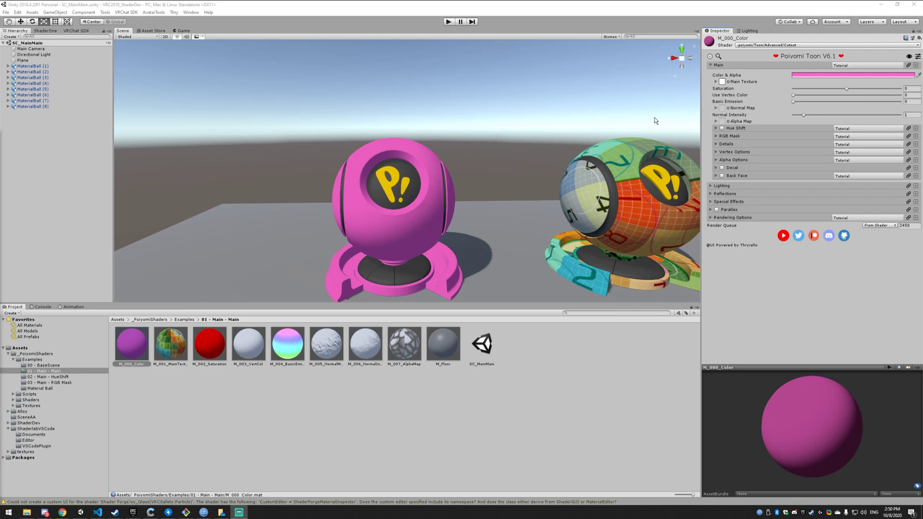
Step: Set the M_000_Color material's colour to hue 312 and reduce its alpha to about 28
click(802, 75)
mouse_move(311, 292)
mouse_down()
mouse_move(302, 254)
mouse_move(266, 261)
mouse_move(267, 293)
mouse_move(306, 301)
mouse_up()
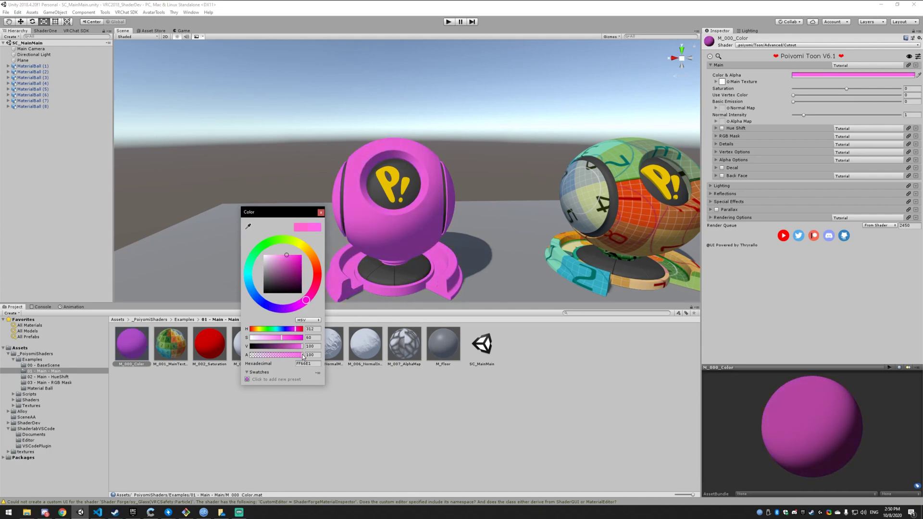
drag(303, 357, 268, 362)
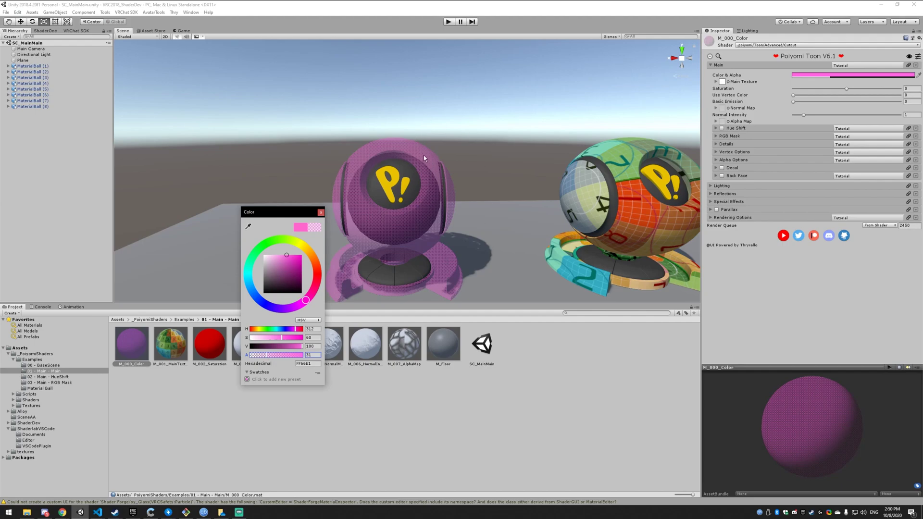
mouse_move(268, 355)
mouse_down()
mouse_move(287, 354)
mouse_move(257, 354)
mouse_move(271, 354)
mouse_up()
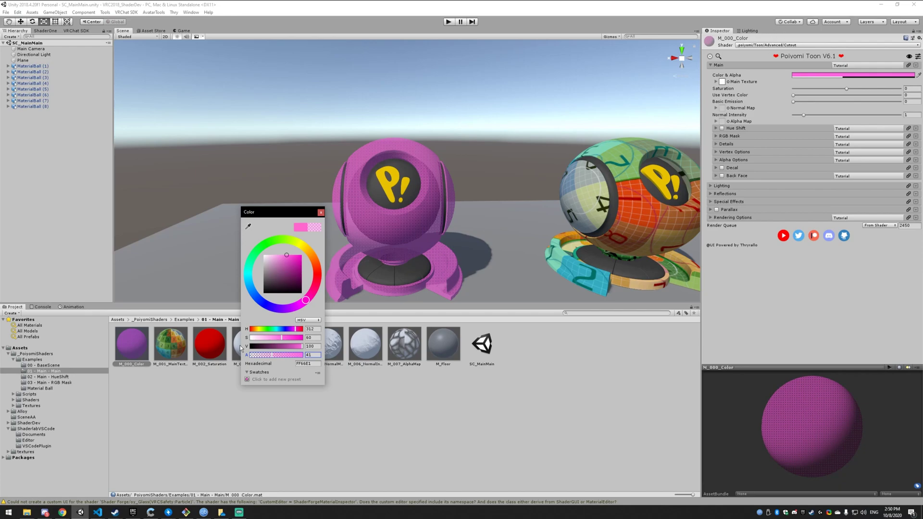
drag(297, 355, 265, 357)
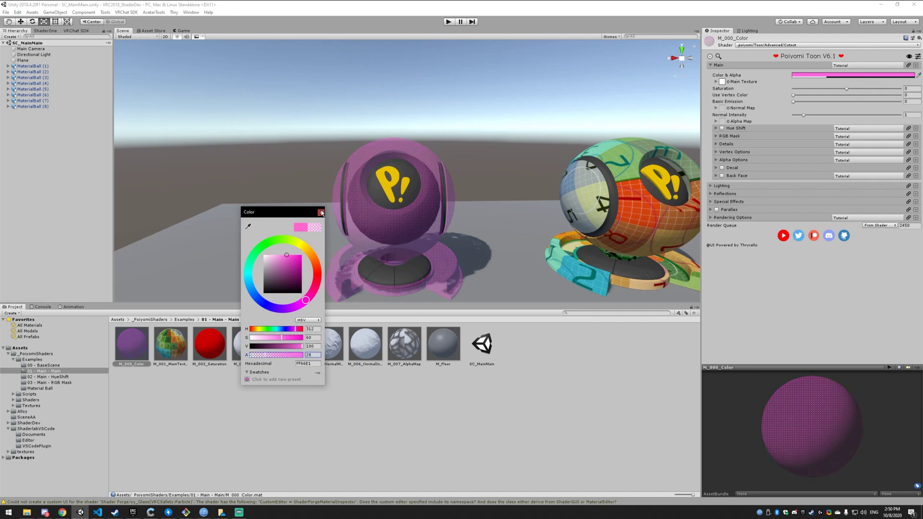
click(321, 213)
Step: Select the M_001_MainTexture material and examine its main texture's settings and the available textures
middle_drag(471, 198, 440, 211)
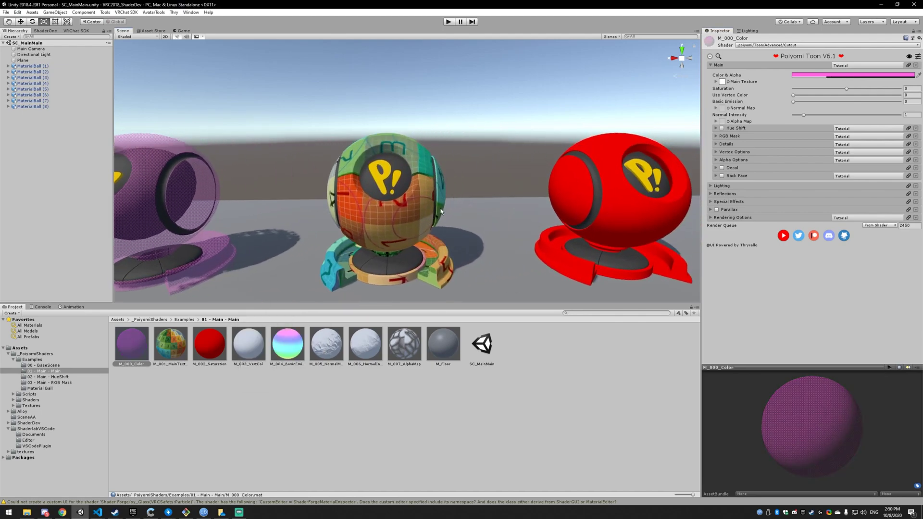
click(171, 345)
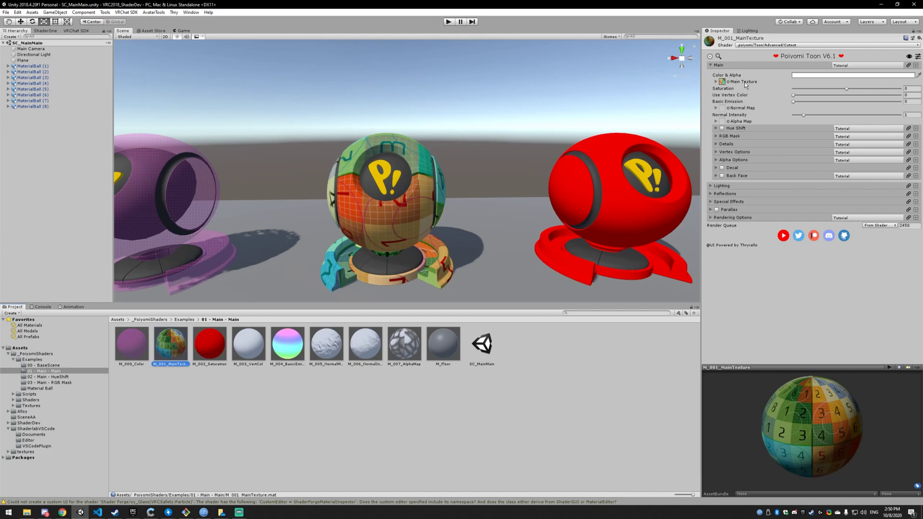
click(715, 82)
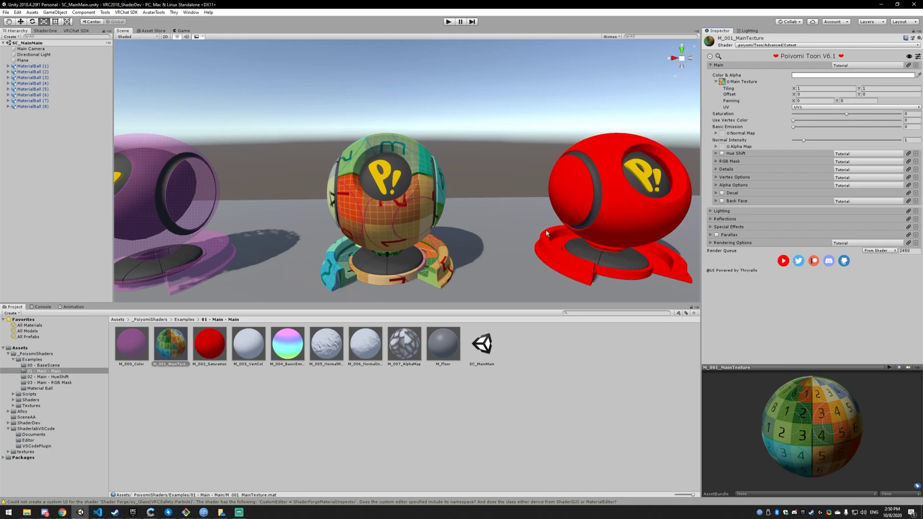
click(817, 89)
click(717, 83)
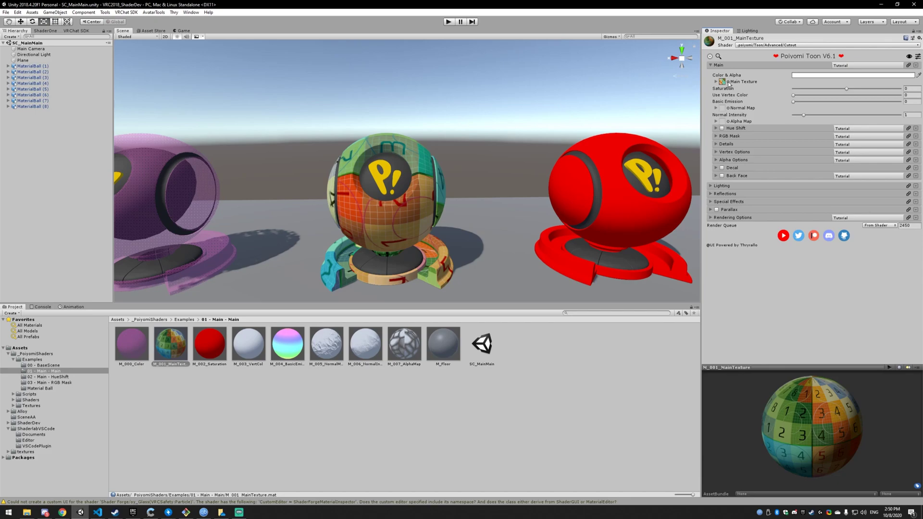
click(728, 81)
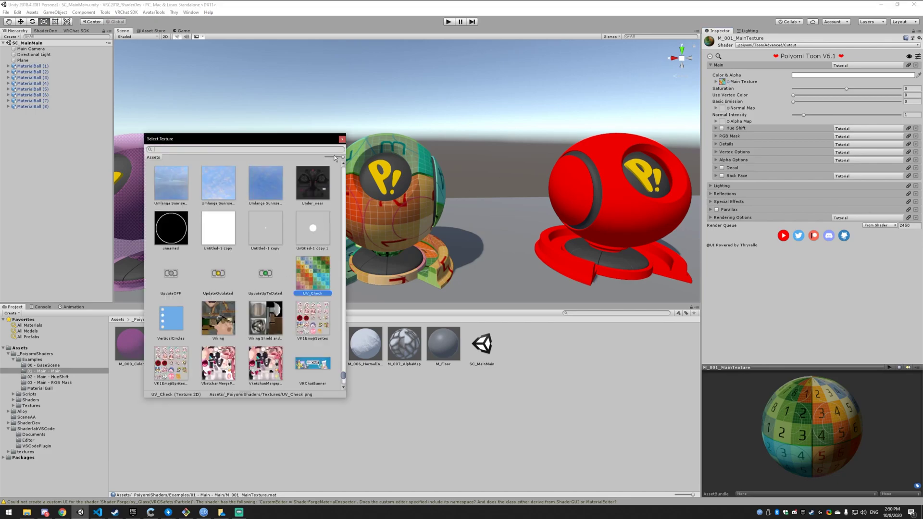
click(342, 139)
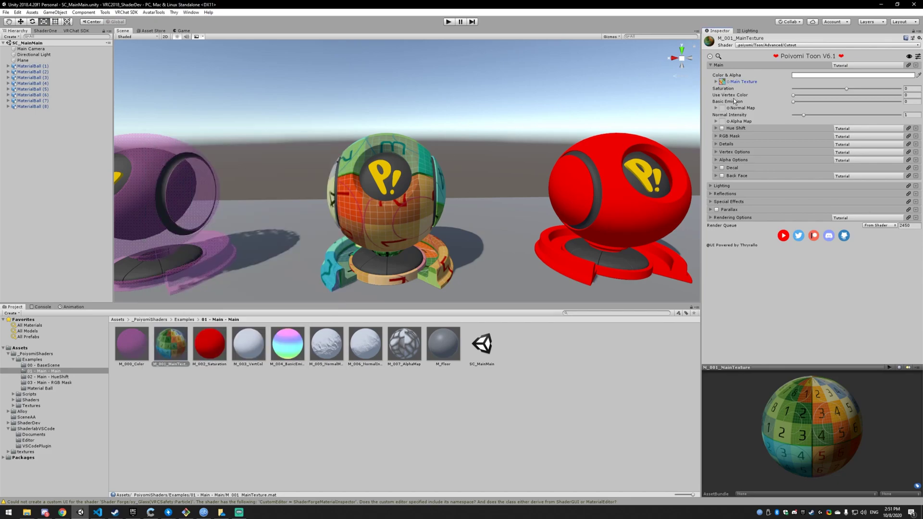
Step: Set the main texture's tiling to 3 in both X and Y
click(715, 82)
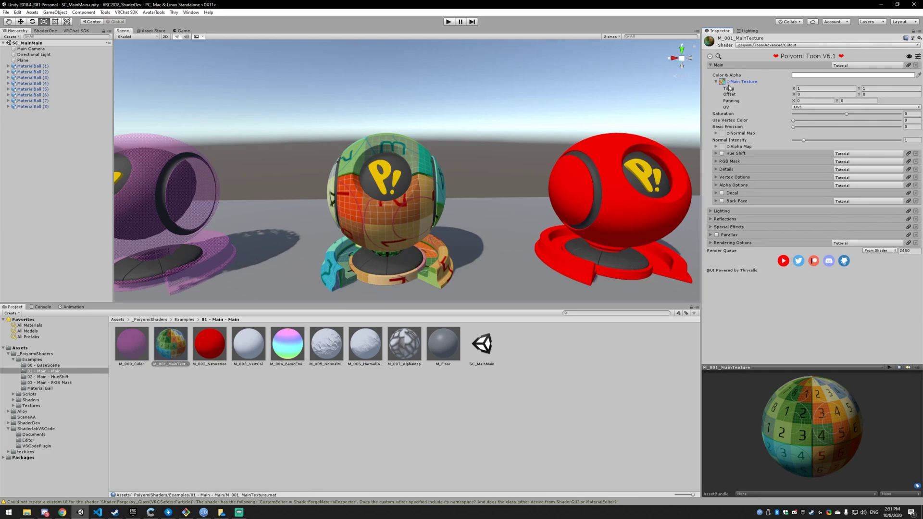
click(807, 89)
text(3)
click(870, 89)
text(3)
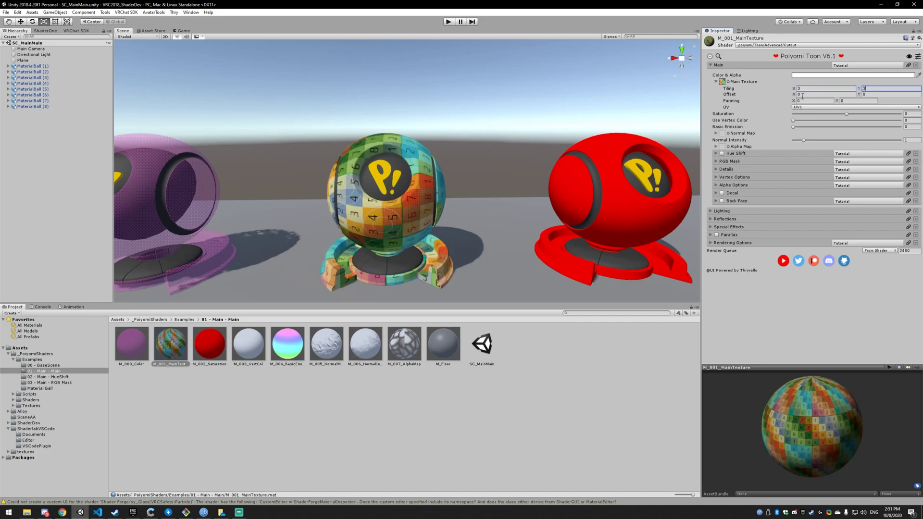
Step: Set the main texture's tiling to 0.5 in both X and Y
click(809, 90)
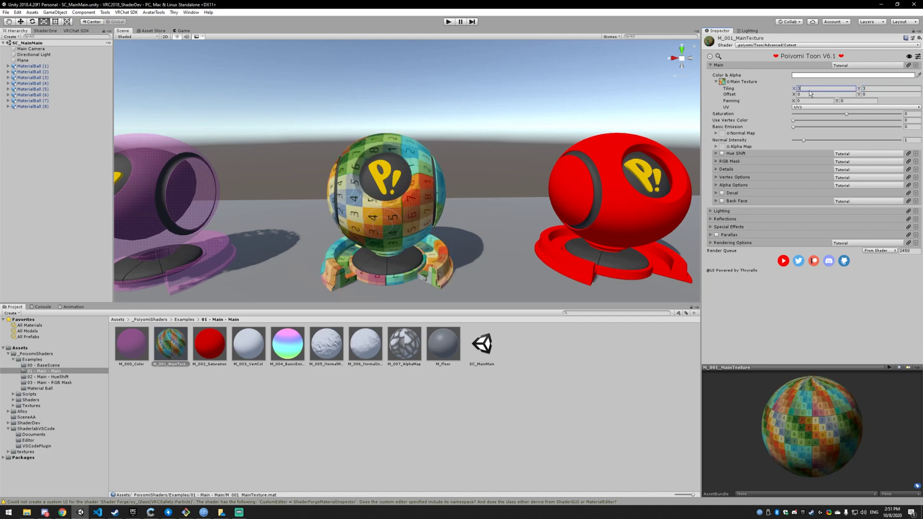
text(0.5)
click(873, 88)
text(.5)
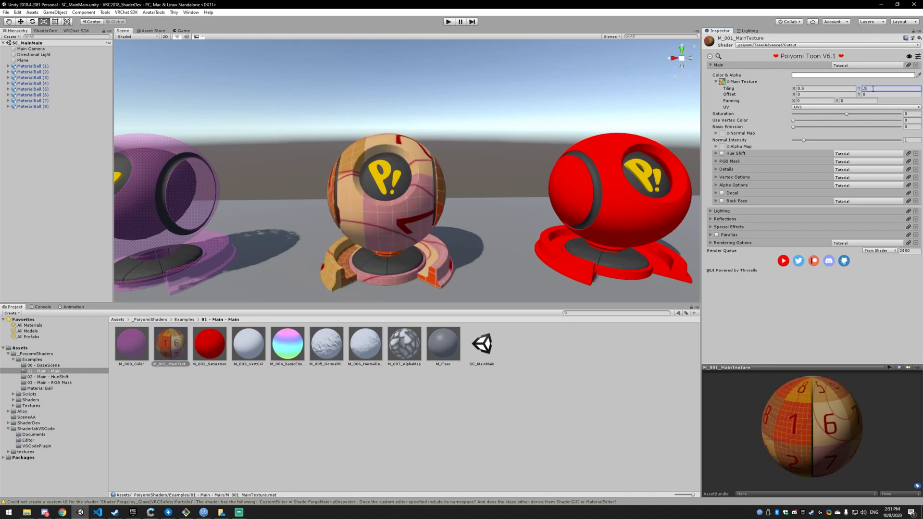
Step: Reset the main texture's X and Y tiling to 1
click(817, 88)
text(1)
click(875, 88)
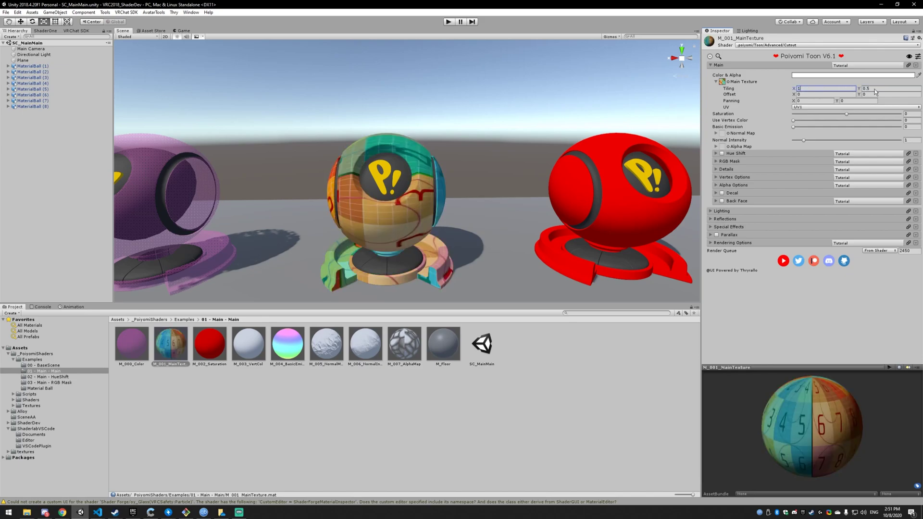
text(1)
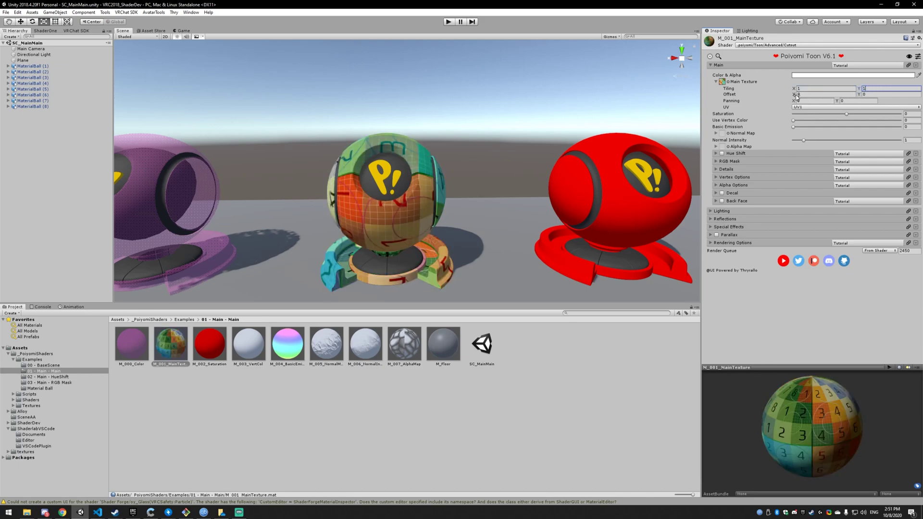
Step: Try a larger X offset and an X panning of 5 on the main texture, resetting each to 0
drag(797, 96, 812, 97)
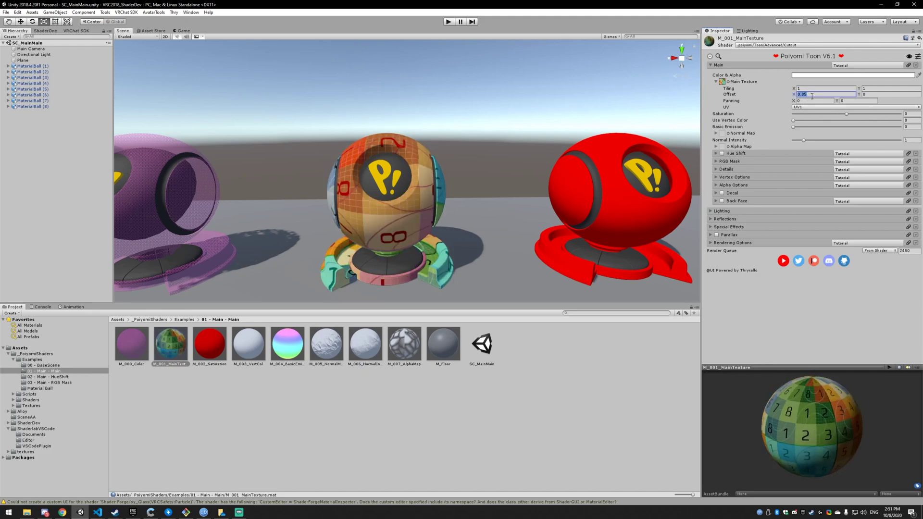
text(0)
click(806, 101)
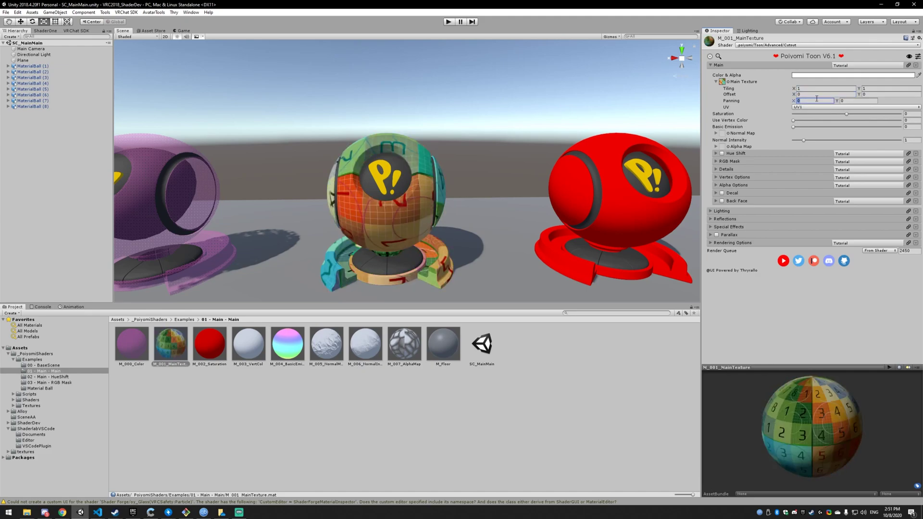
text(5)
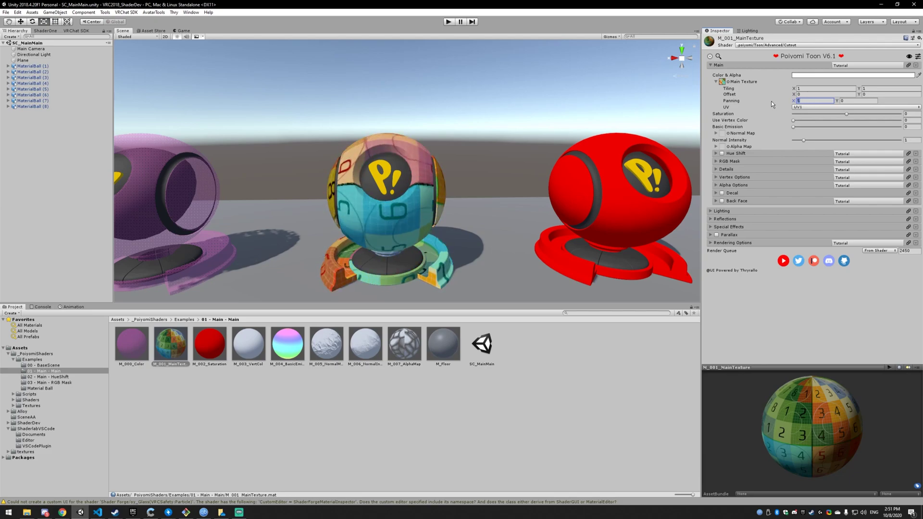
key(BackSpace)
text(0)
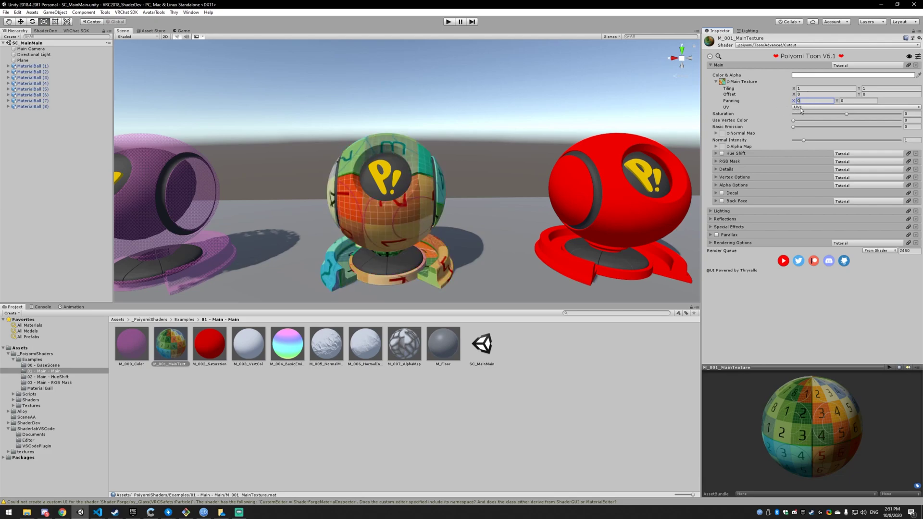
Step: Switch the main texture's UV channel to UV0 and back to UV1
click(801, 108)
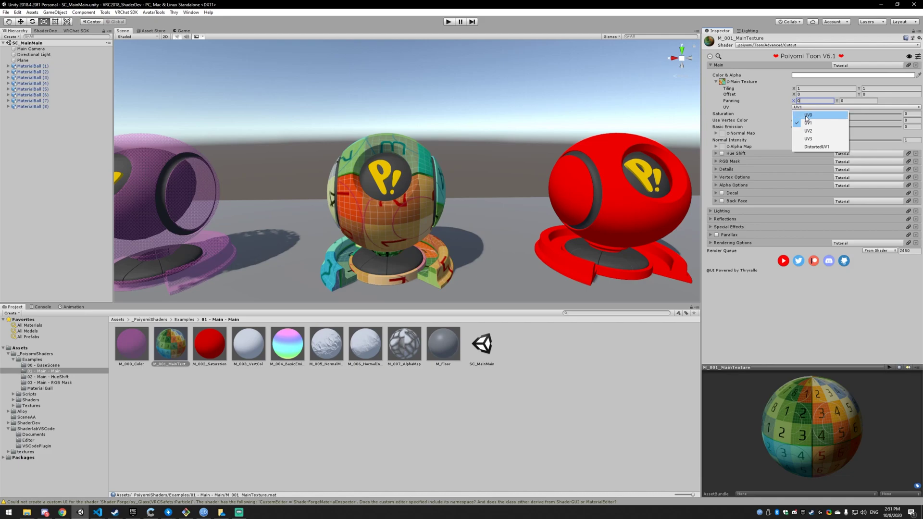
click(832, 115)
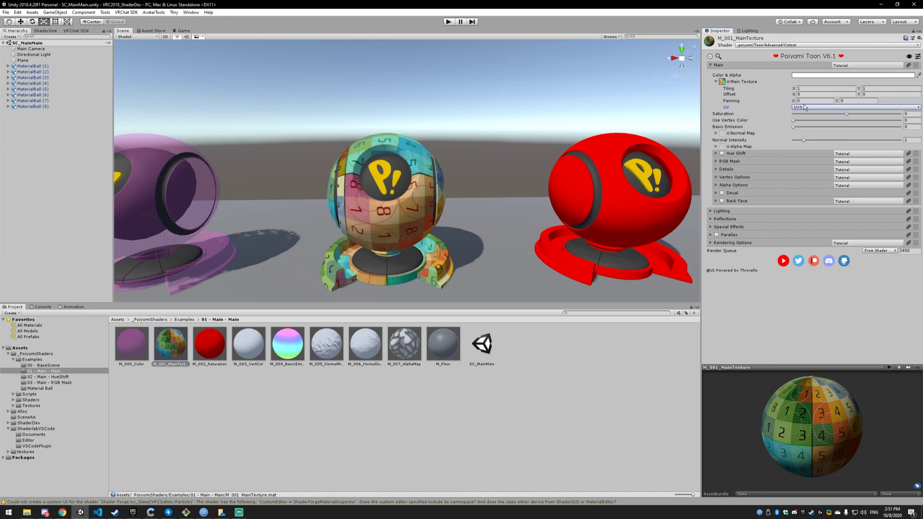
click(804, 108)
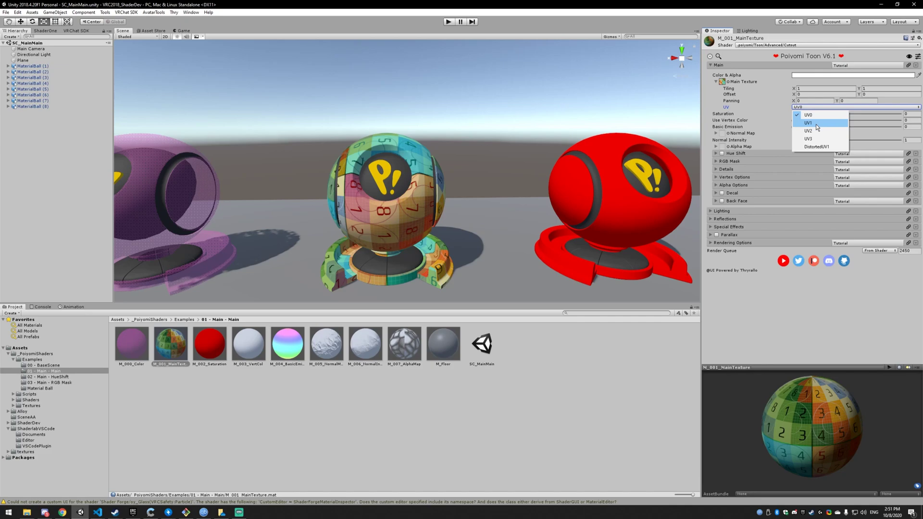
click(814, 123)
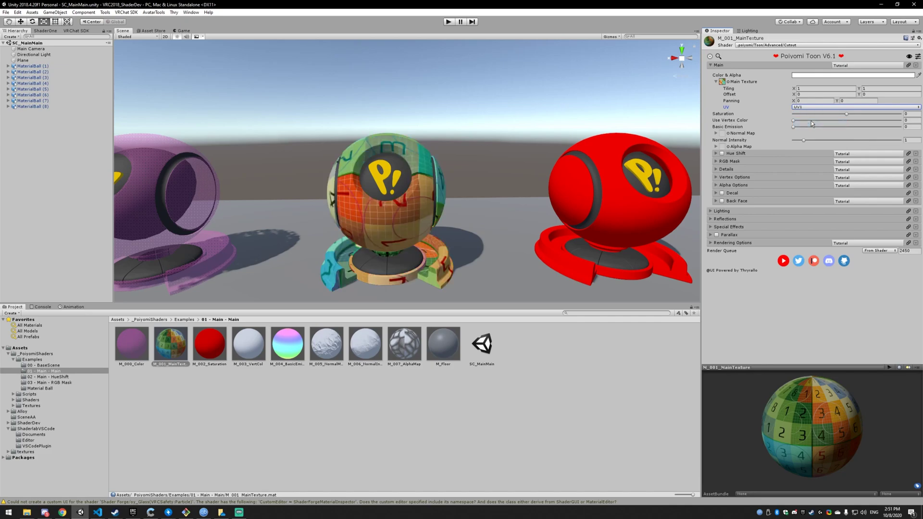
Step: Try UV2 and UV3 as the main texture's UV channel
click(809, 107)
click(808, 131)
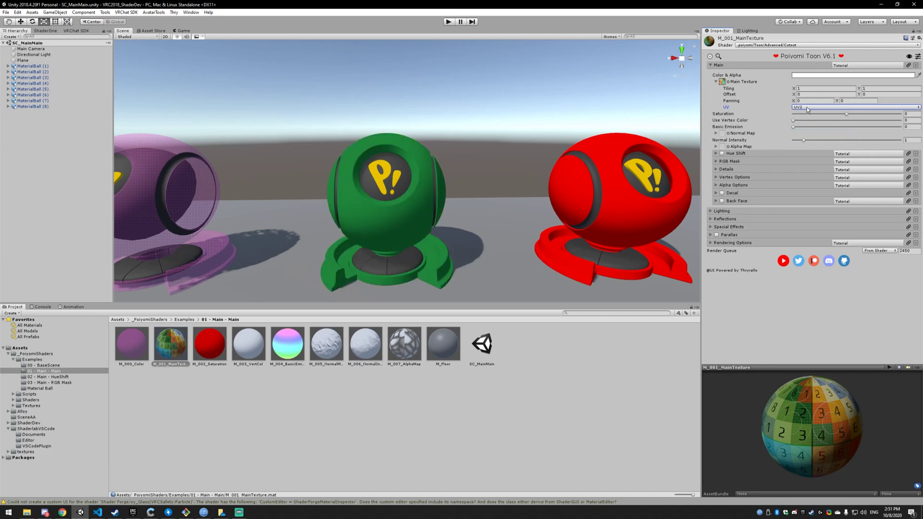
click(806, 107)
click(808, 139)
Step: Set the main texture's UV channel to UV0 and collapse the texture settings
click(809, 108)
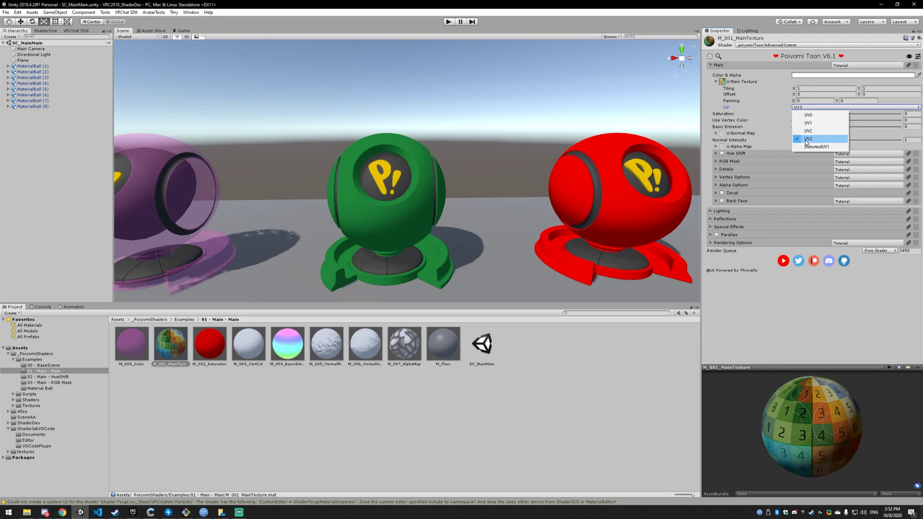
click(808, 115)
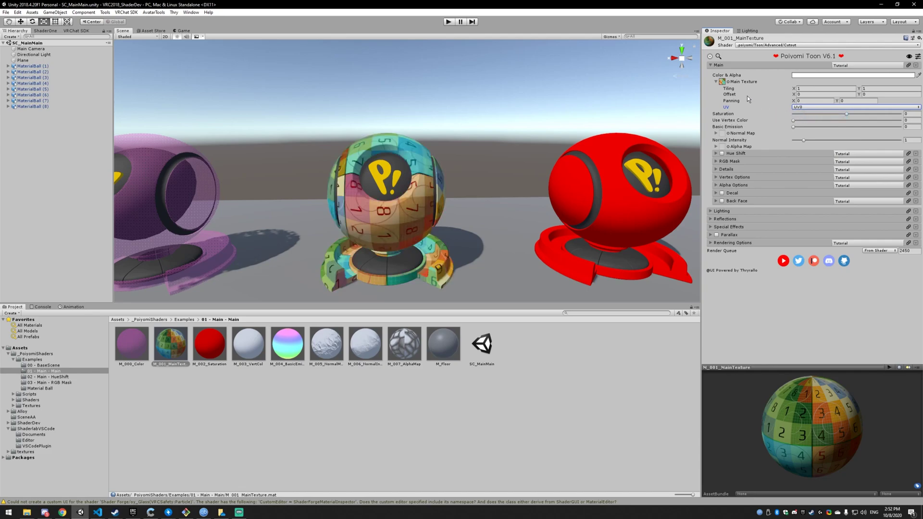
click(720, 82)
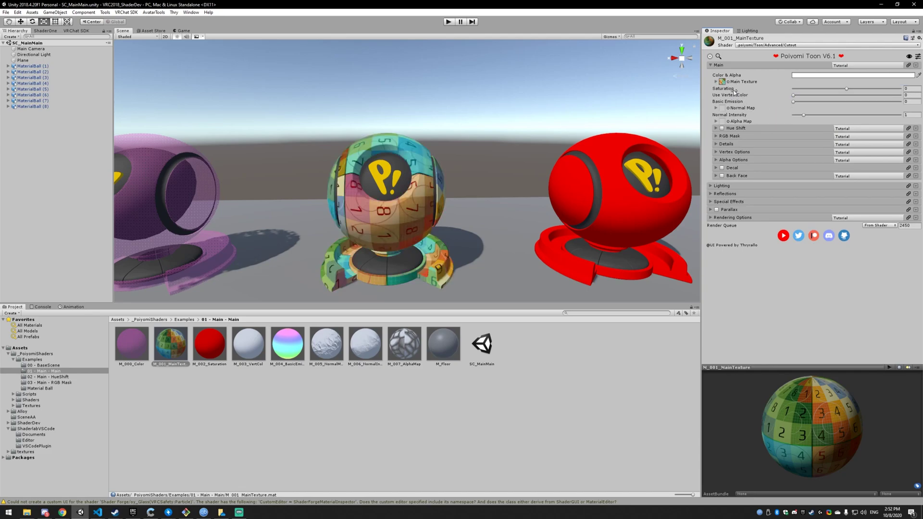
Step: Select the M_002_Saturation material and examine its base colour without changing it
click(220, 360)
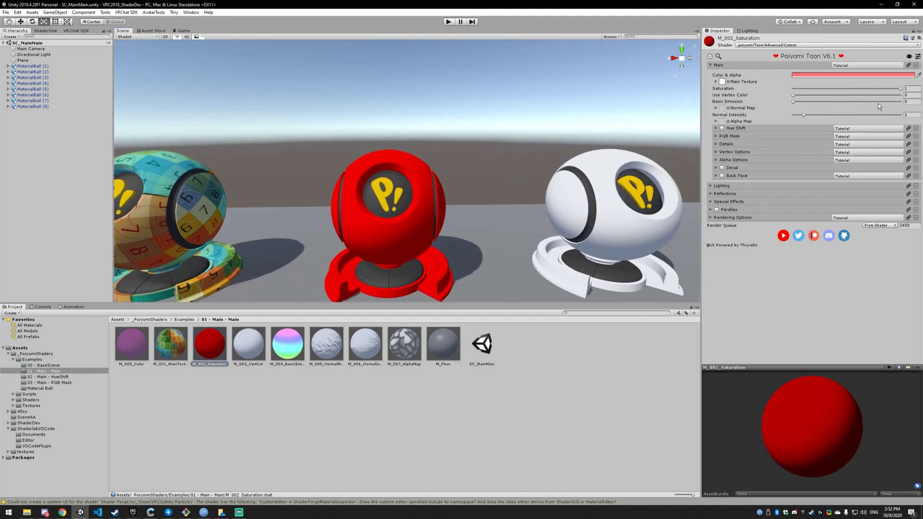
click(867, 74)
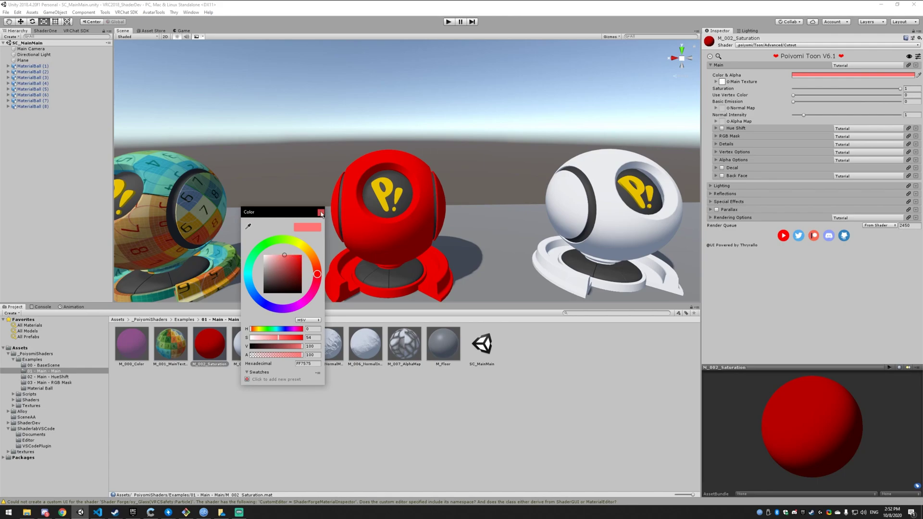
key(Escape)
Step: Lower the material's saturation to -1 and restore it to 1
click(900, 89)
drag(900, 90, 776, 94)
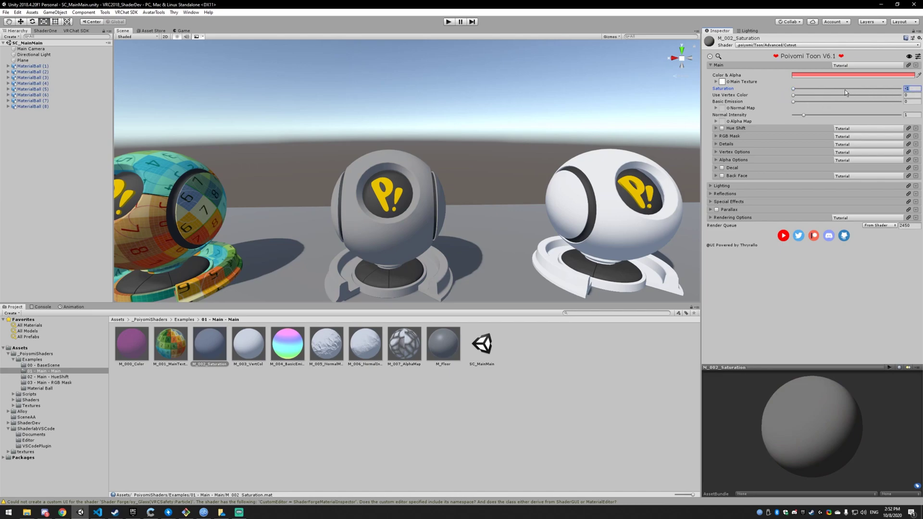
text(1)
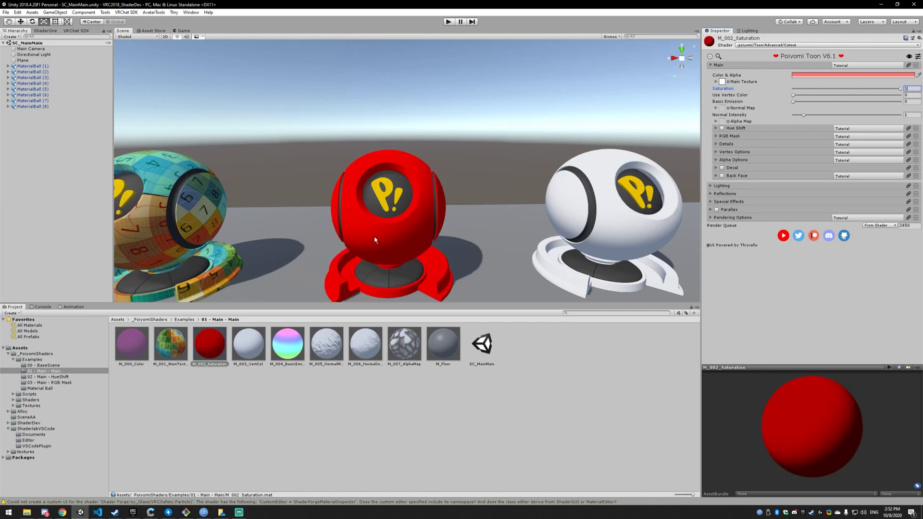
Step: Select the M_003_VertCol material and display the scene in Shaded Wireframe for a close look at the white ball's mesh
click(254, 351)
key(d)
right_drag(473, 226, 449, 230)
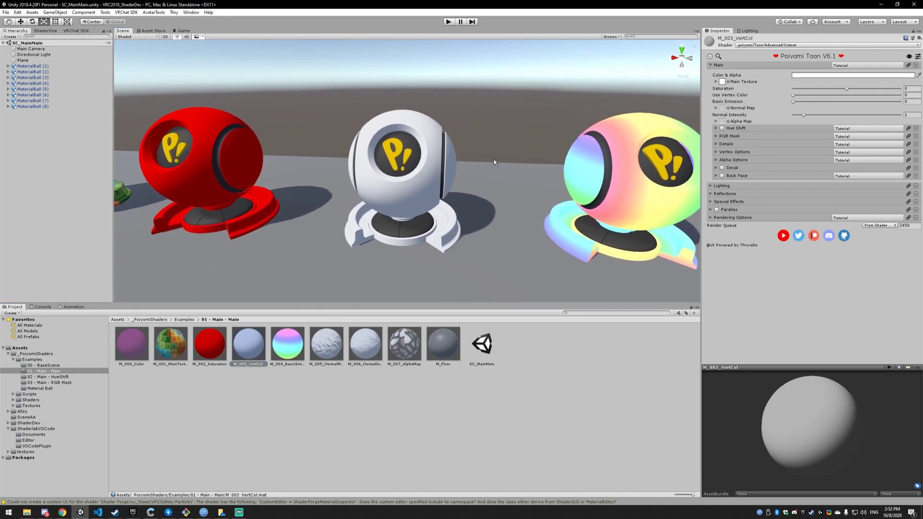
click(139, 36)
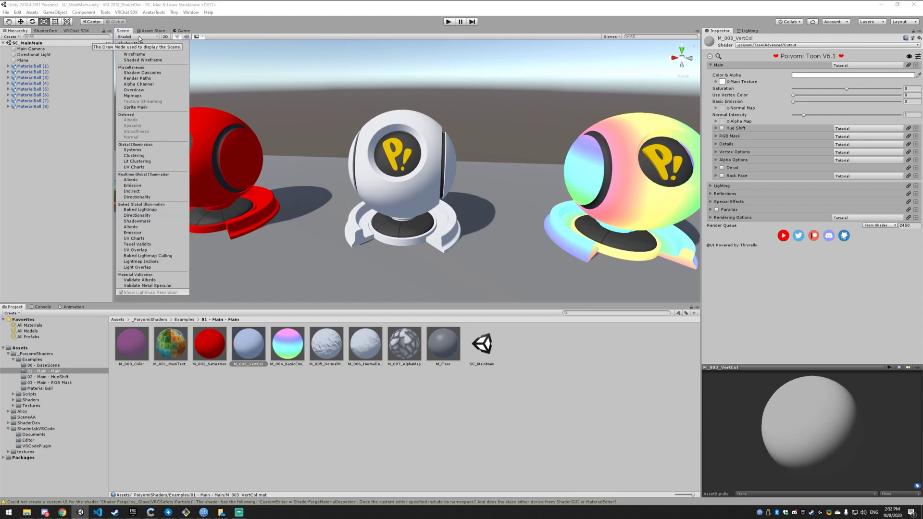
click(153, 61)
mouse_move(356, 96)
alt+right_down()
mouse_move(429, 103)
mouse_move(426, 126)
mouse_move(426, 118)
mouse_move(405, 136)
mouse_move(399, 109)
mouse_move(380, 185)
alt+right_up()
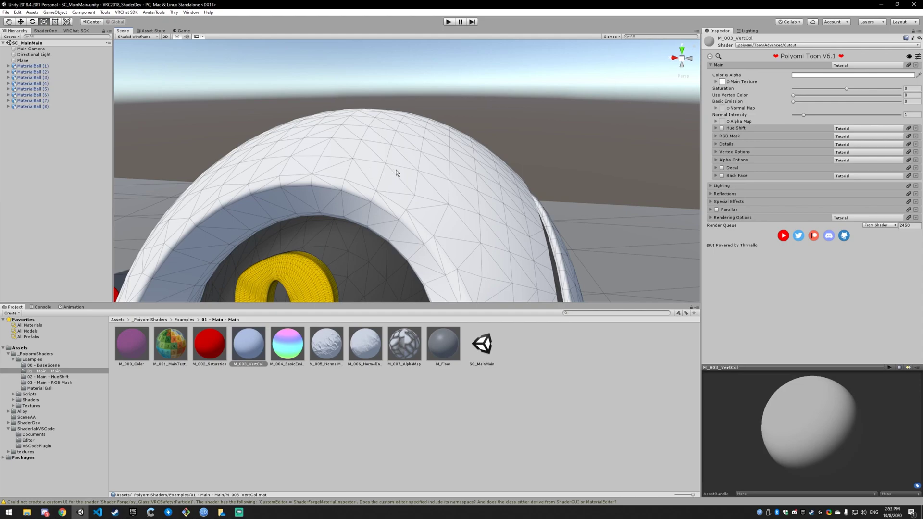
Step: Return the scene display to the Shaded mode
click(794, 95)
click(146, 38)
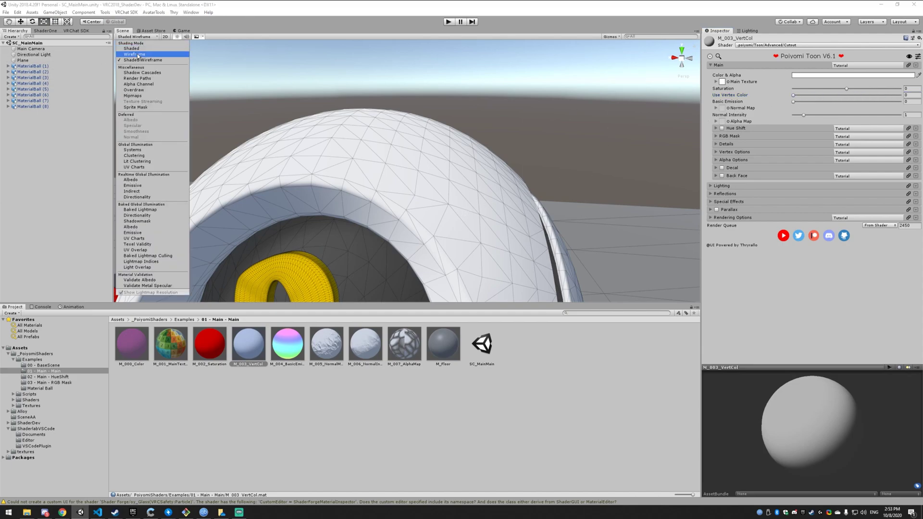
click(131, 48)
Step: Select the M_004_BasicEmission material, raise its basic emission until the ball glows white, and set it back to 1
scroll(399, 147, down, 5)
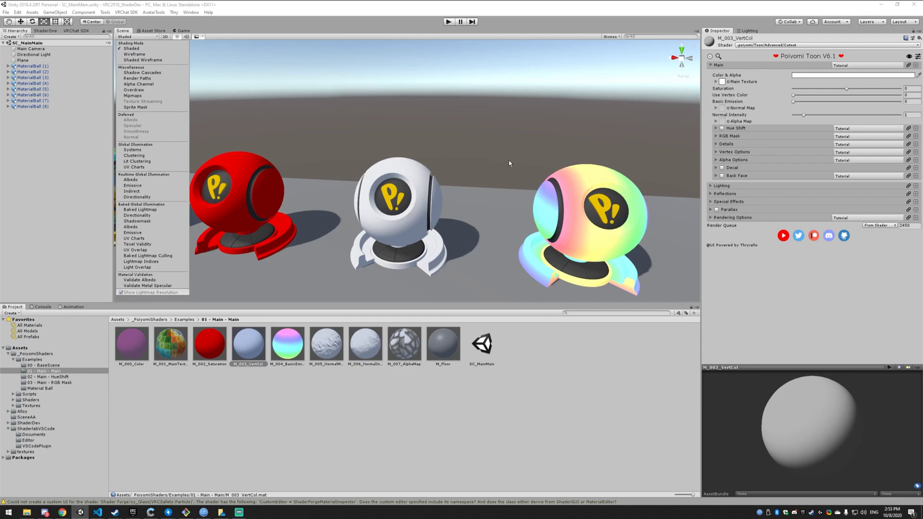
key(d)
mouse_move(508, 160)
right_down()
mouse_move(486, 155)
mouse_move(399, 226)
right_up()
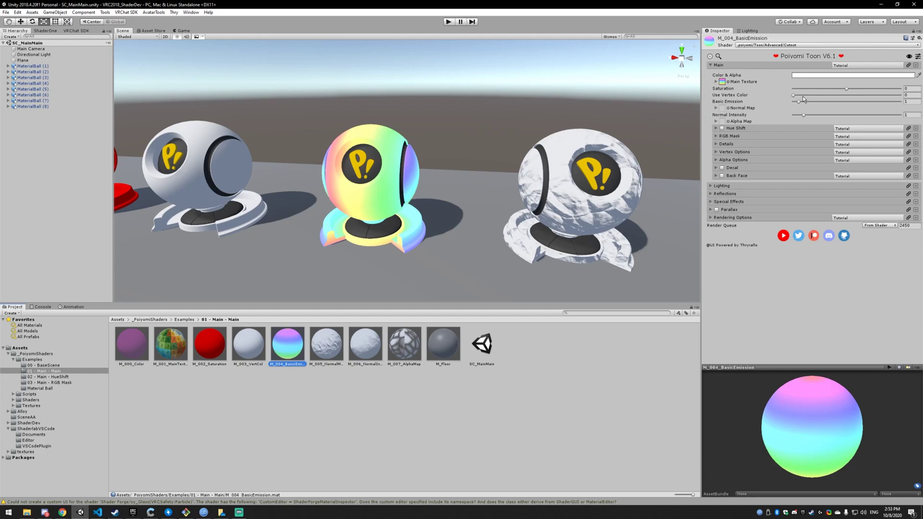
drag(800, 102, 818, 102)
click(913, 100)
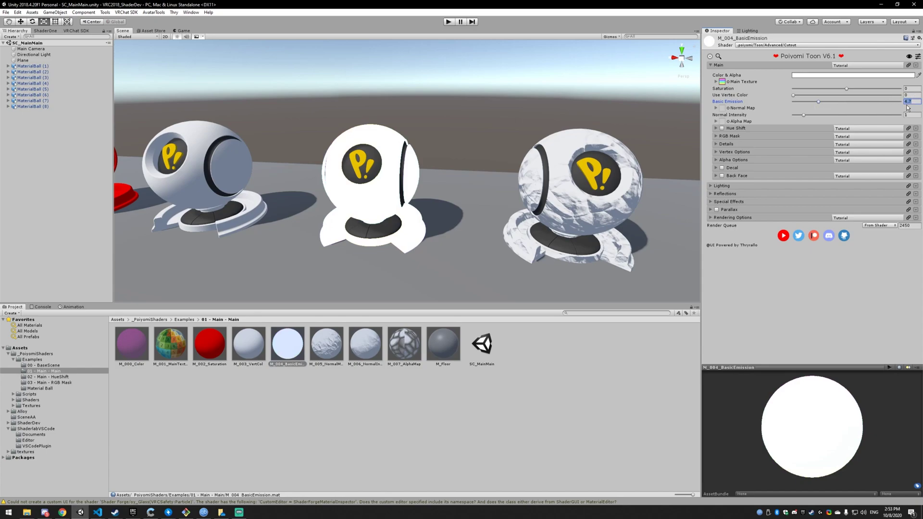
text(1)
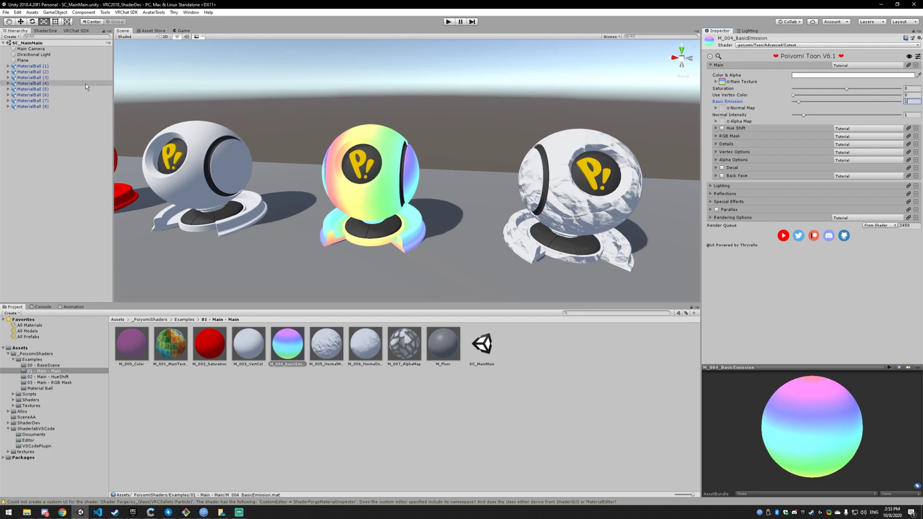
Step: Lower the Directional Light's intensity to 0.01 and restore it to 1
click(34, 55)
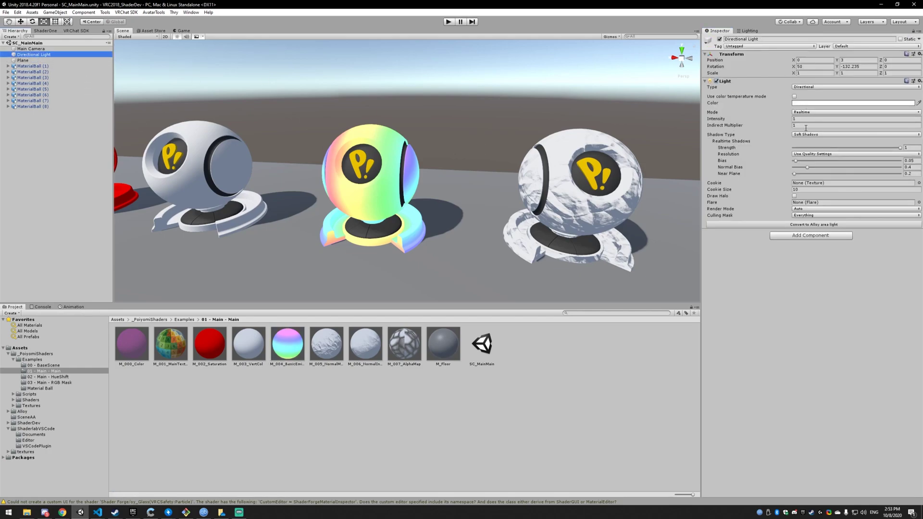
click(817, 119)
text(0.01)
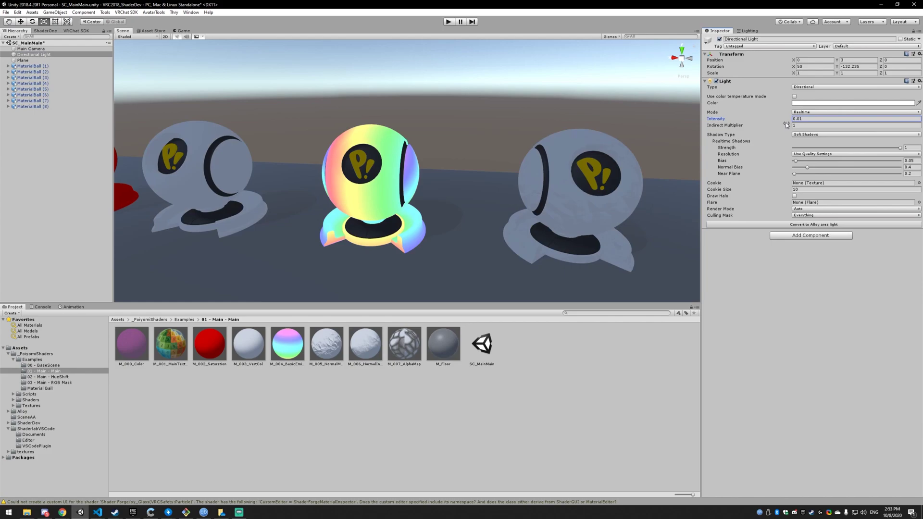
drag(793, 124, 800, 117)
text(1)
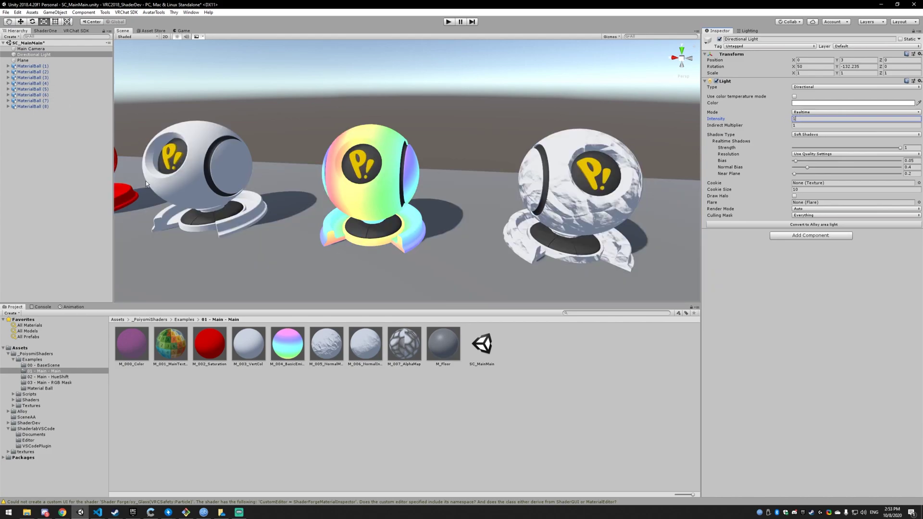
Step: Select the M_005_NormalMap material and look closely at the rocky ball's surface
key(d)
right_drag(425, 232, 426, 231)
scroll(428, 213, up, 5)
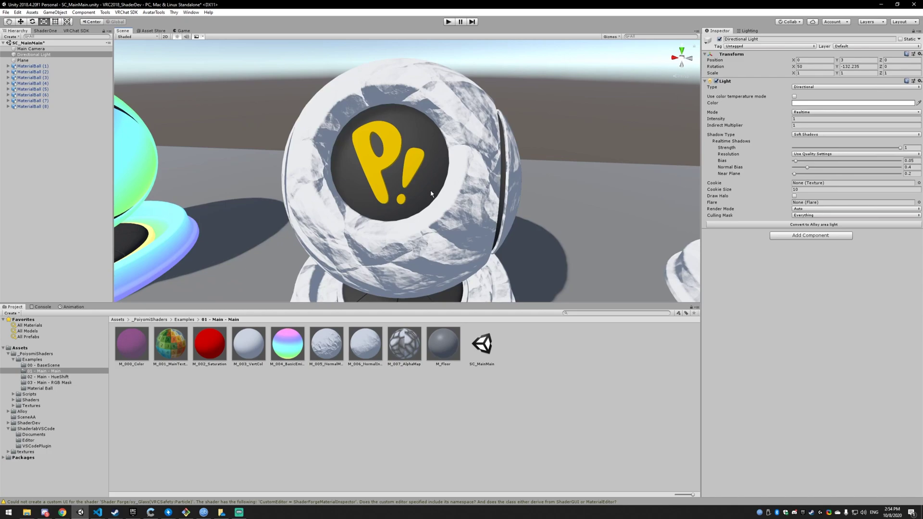
click(332, 352)
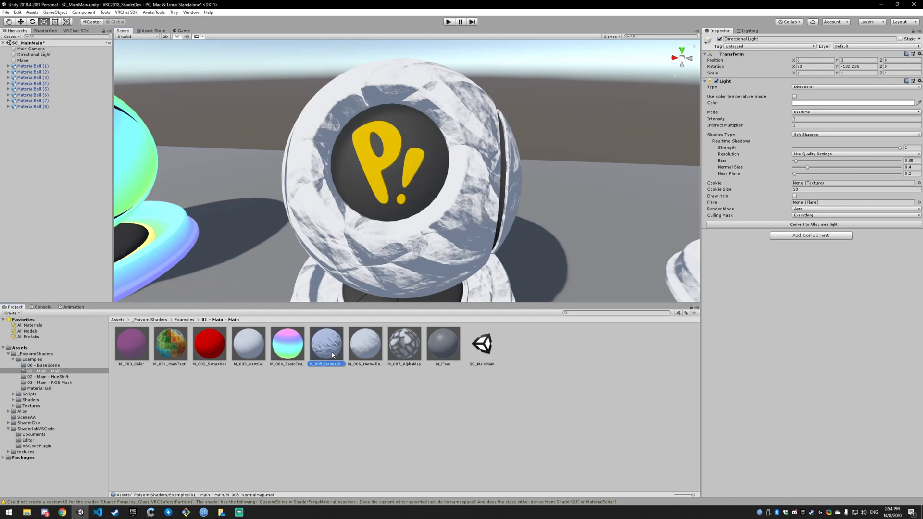
right_drag(431, 216, 431, 221)
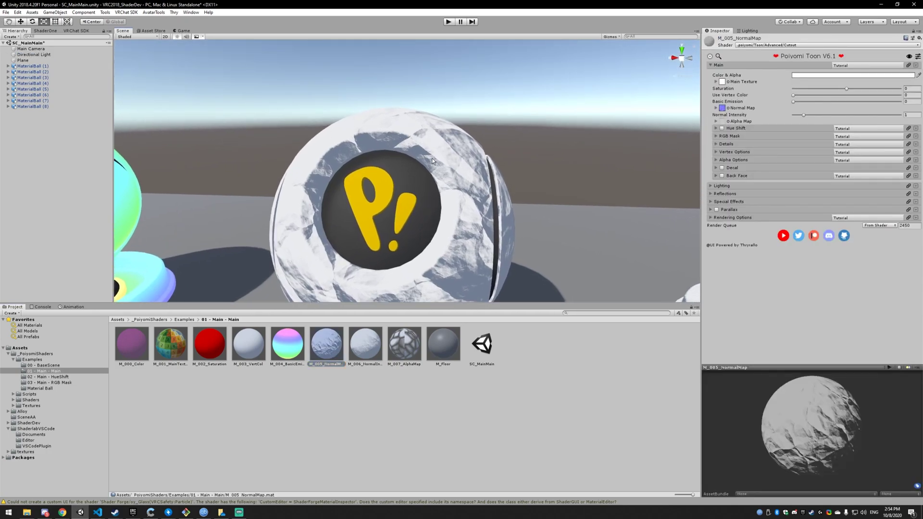
Step: Display the scene in Shaded Wireframe and examine the mesh on top of the normal-mapped ball
click(125, 37)
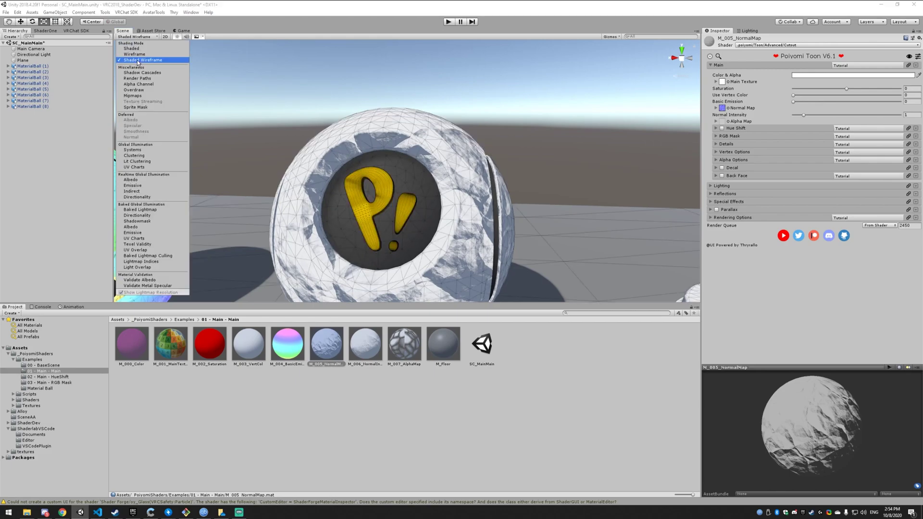
click(138, 63)
right_drag(346, 154, 372, 108)
scroll(372, 108, up, 3)
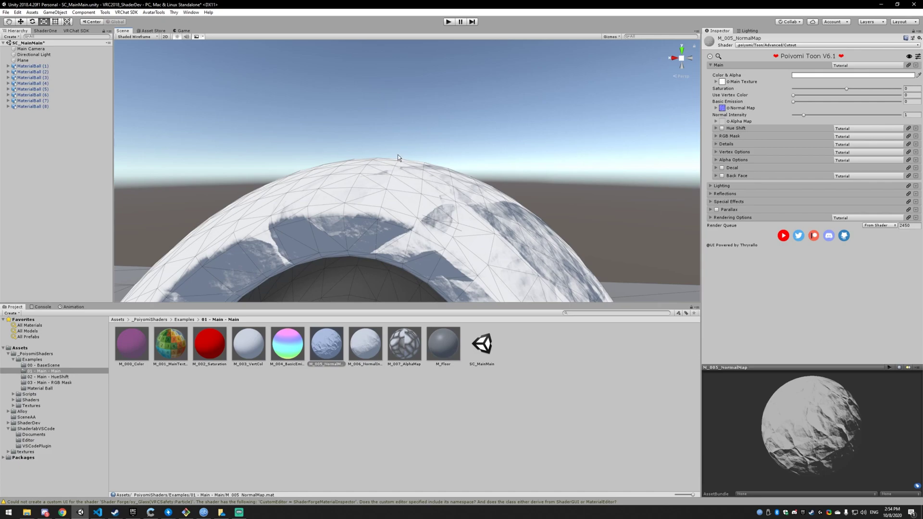
Step: Enable Debug in the material's rendering options, set Mesh Data to Vertex Normal and examine the colours across the ball
click(724, 218)
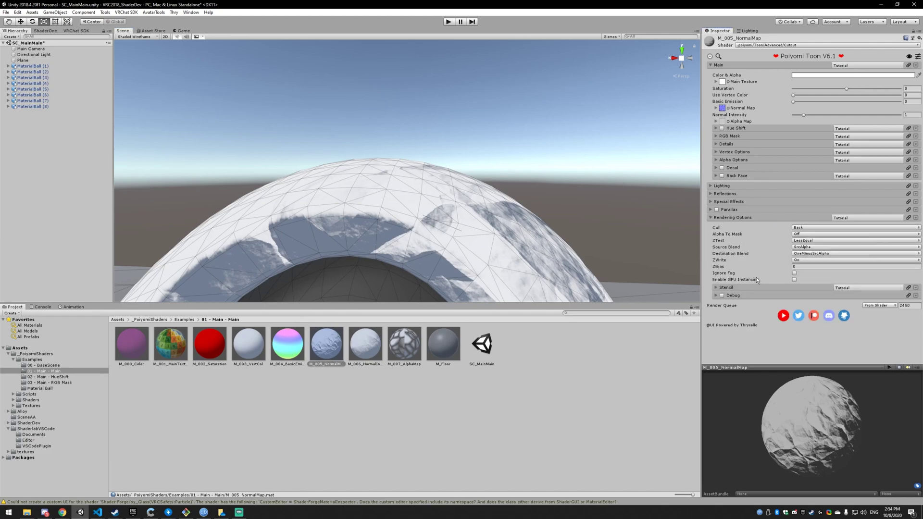
click(717, 296)
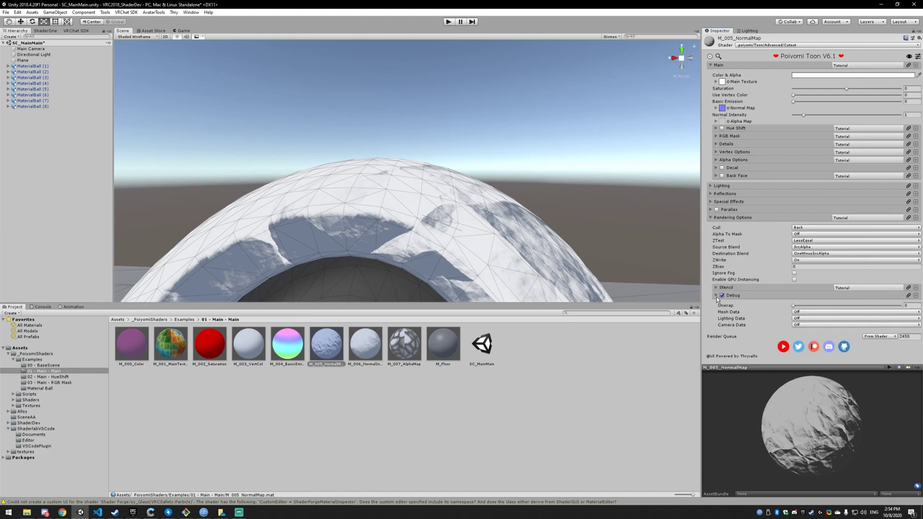
click(801, 312)
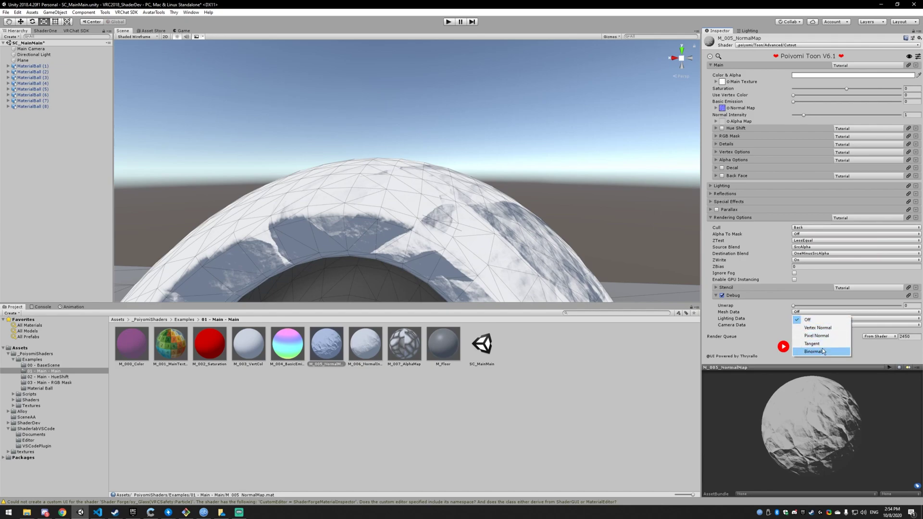
click(806, 328)
scroll(429, 225, down, 5)
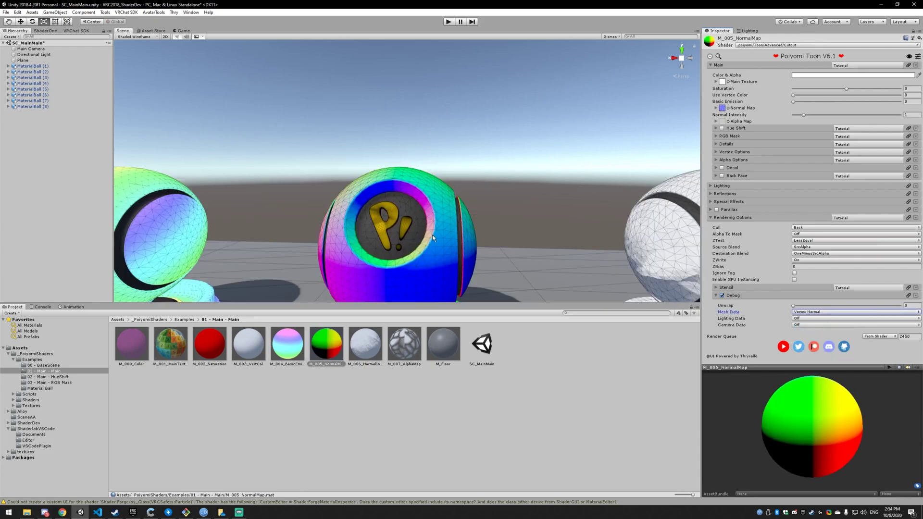
scroll(431, 185, up, 5)
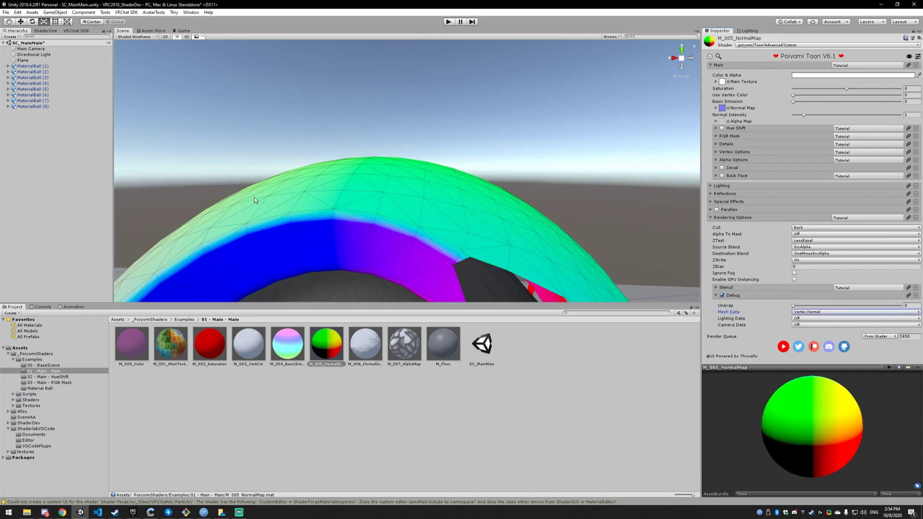
scroll(500, 236, down, 5)
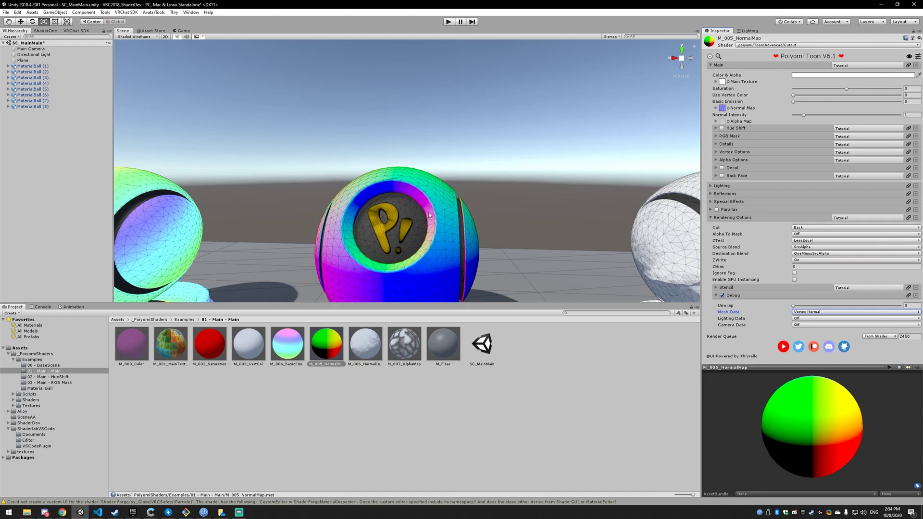
scroll(406, 166, up, 5)
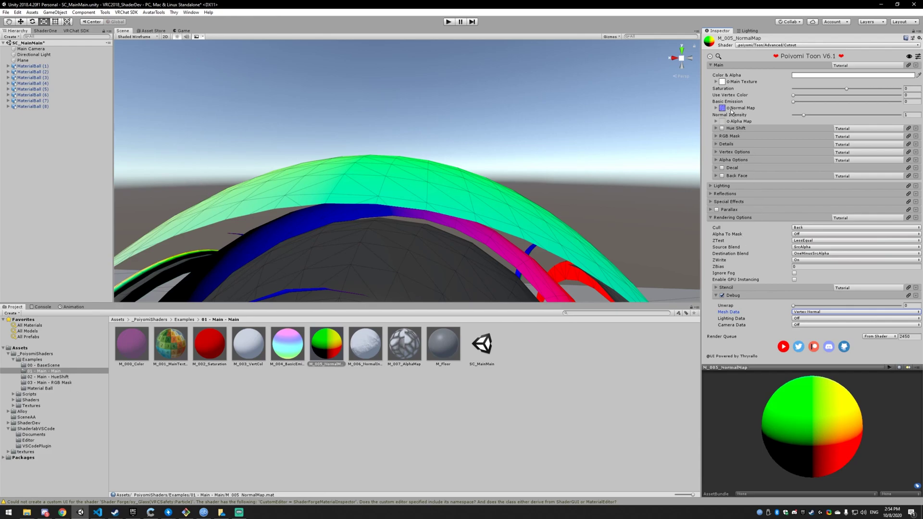
Step: Disable and collapse the material's Debug options and return the scene display to Shaded
click(722, 296)
click(715, 296)
alt+drag(511, 202, 467, 216)
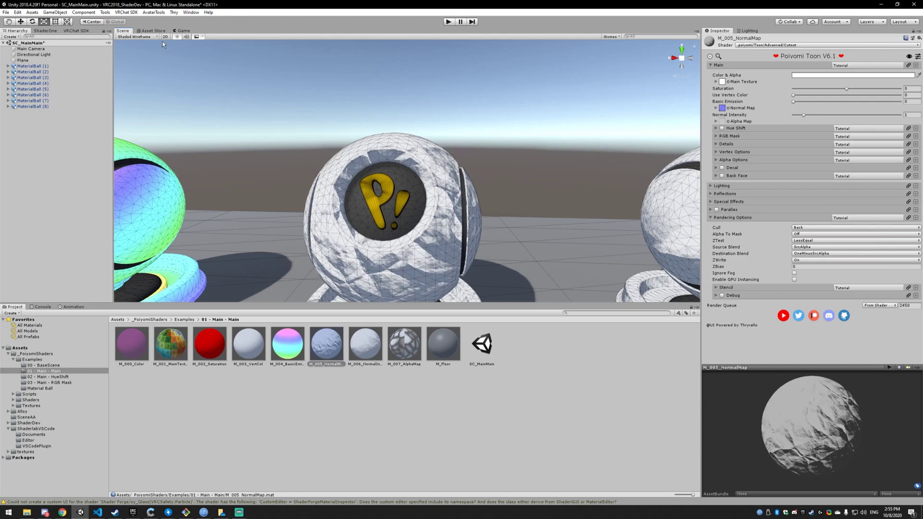
click(135, 36)
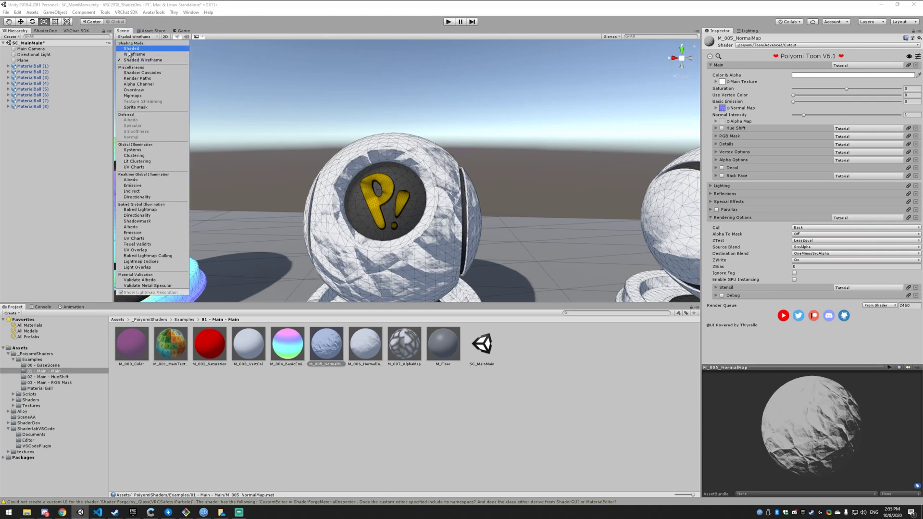
click(132, 48)
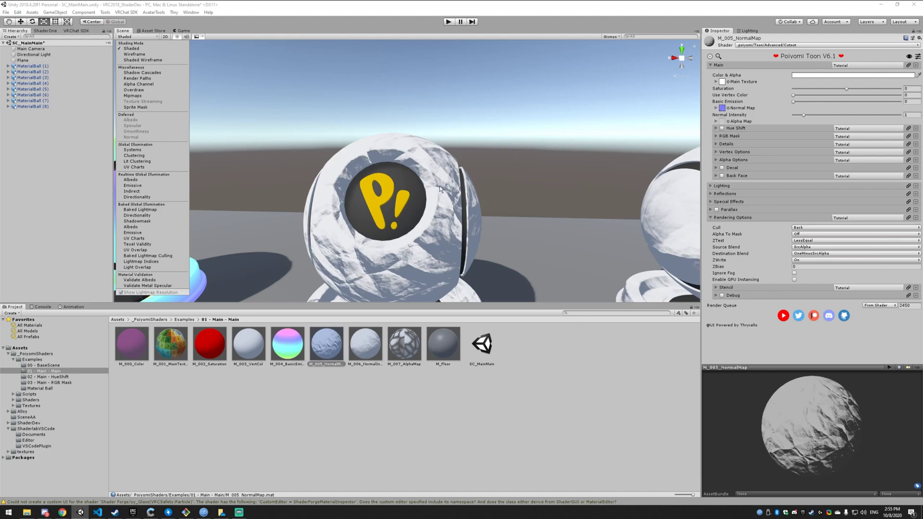
Step: Compare the two normal-mapped balls and check the tiling and UV settings of M_005_NormalMap's normal map
mouse_move(417, 147)
right_down()
mouse_move(422, 140)
mouse_move(413, 168)
mouse_move(360, 191)
right_up()
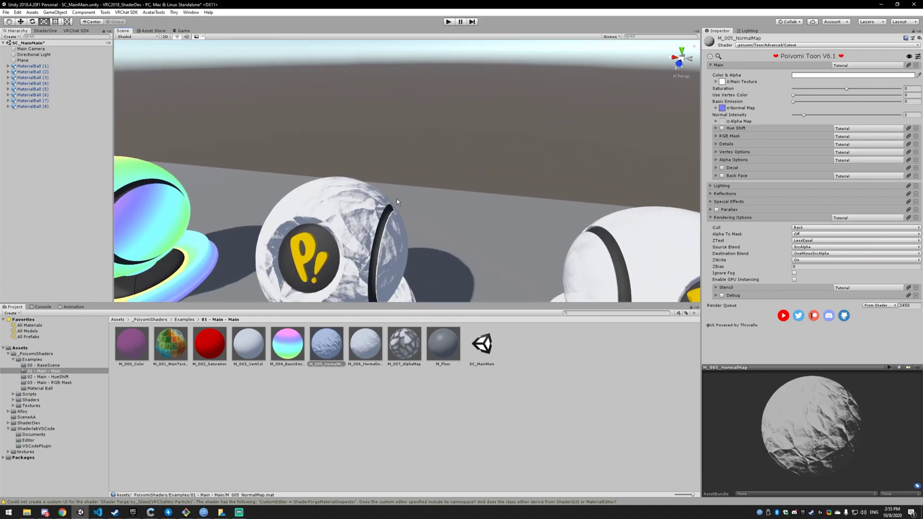
mouse_move(361, 201)
right_down()
mouse_move(222, 95)
mouse_move(230, 111)
mouse_move(387, 185)
mouse_move(353, 215)
right_up()
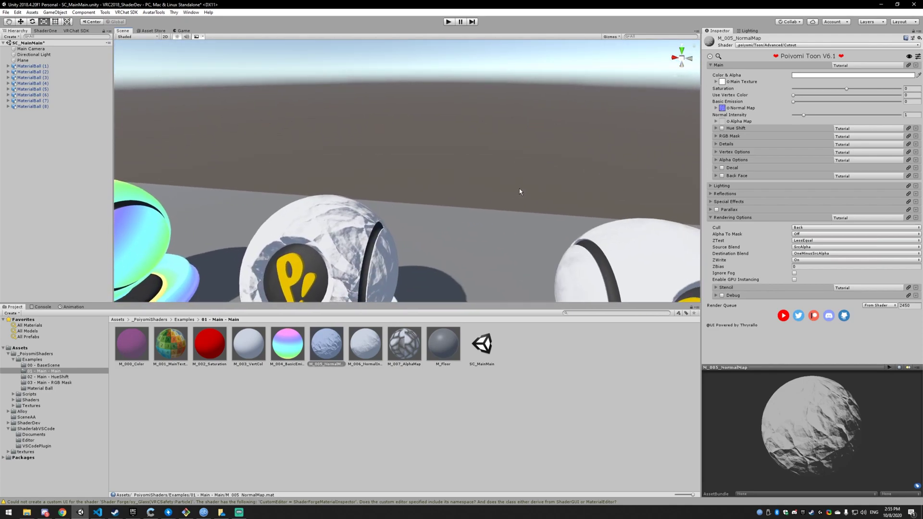
middle_drag(645, 163, 733, 129)
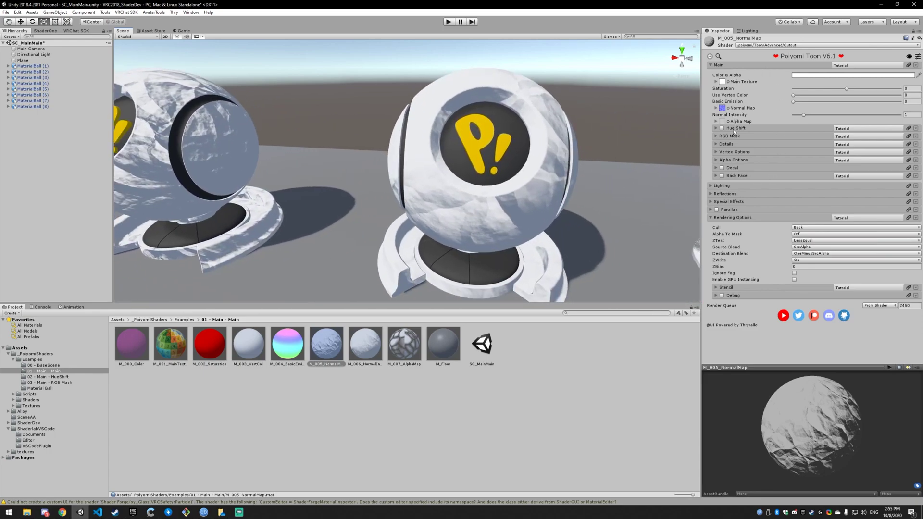
click(715, 108)
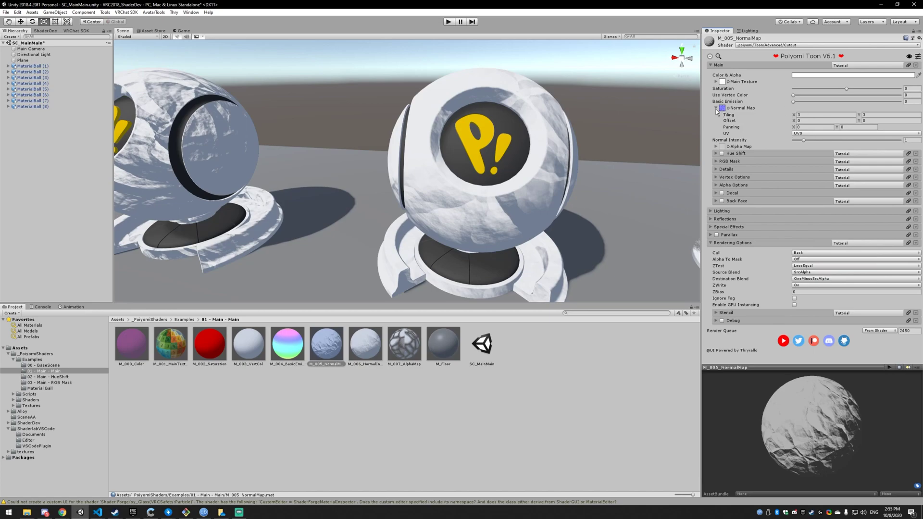
click(716, 108)
Step: Select the M_006_NormalIntensity material and set its normal intensity to 0.5
middle_drag(613, 144, 562, 146)
click(367, 345)
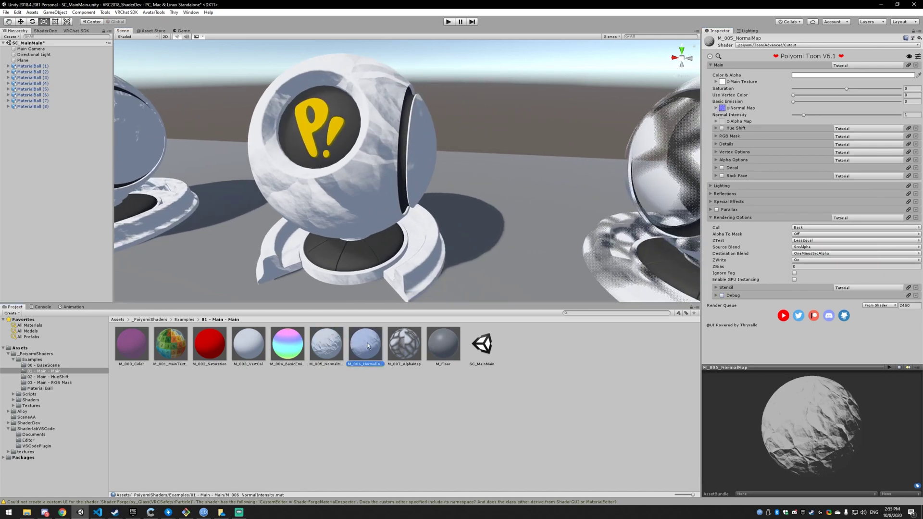
alt+drag(461, 259, 552, 214)
mouse_move(807, 115)
mouse_down()
mouse_move(845, 113)
mouse_move(792, 115)
mouse_move(801, 115)
mouse_up()
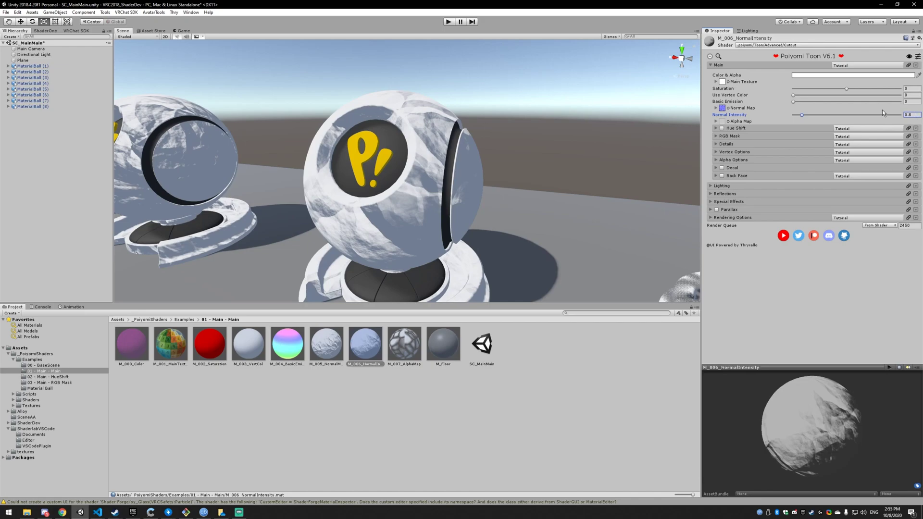
click(913, 114)
text(.5)
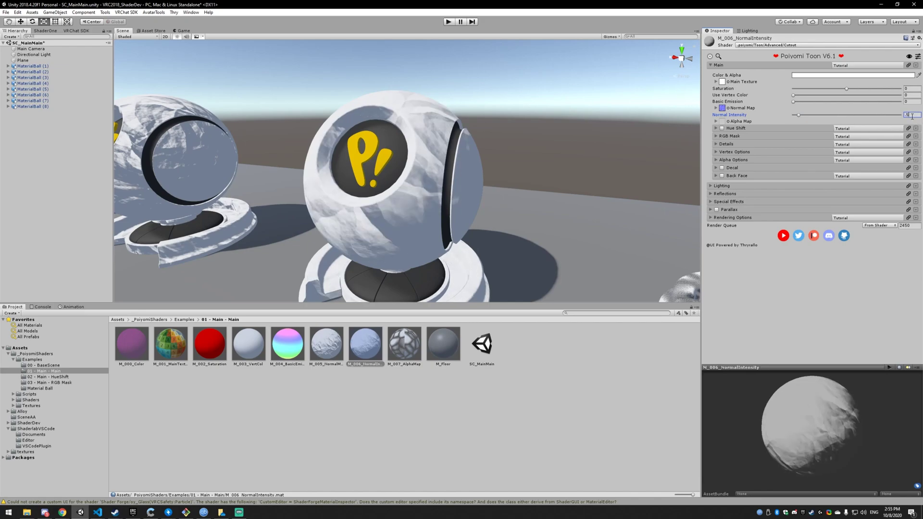
Step: Expand the alpha map settings of M_006_NormalIntensity, try an X tiling of 1.75 and restore it to 1
right_drag(608, 118, 555, 149)
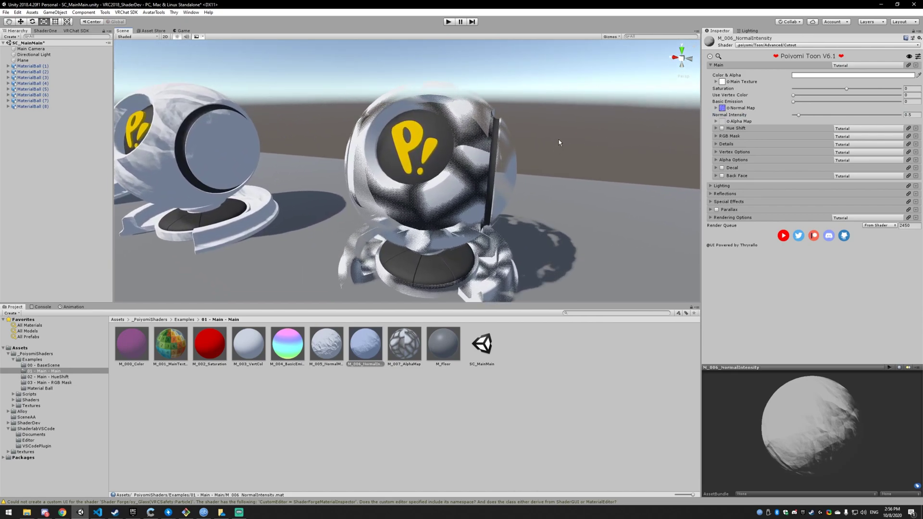
click(715, 122)
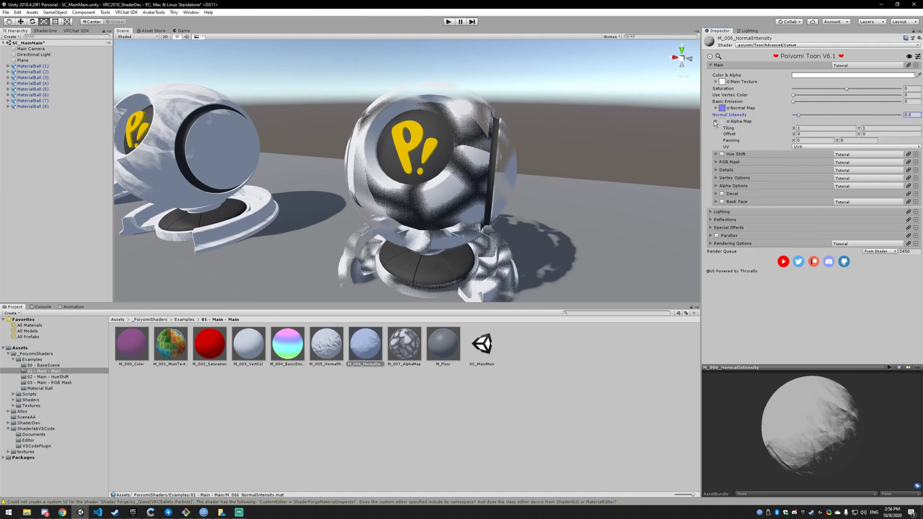
right_drag(515, 130, 403, 146)
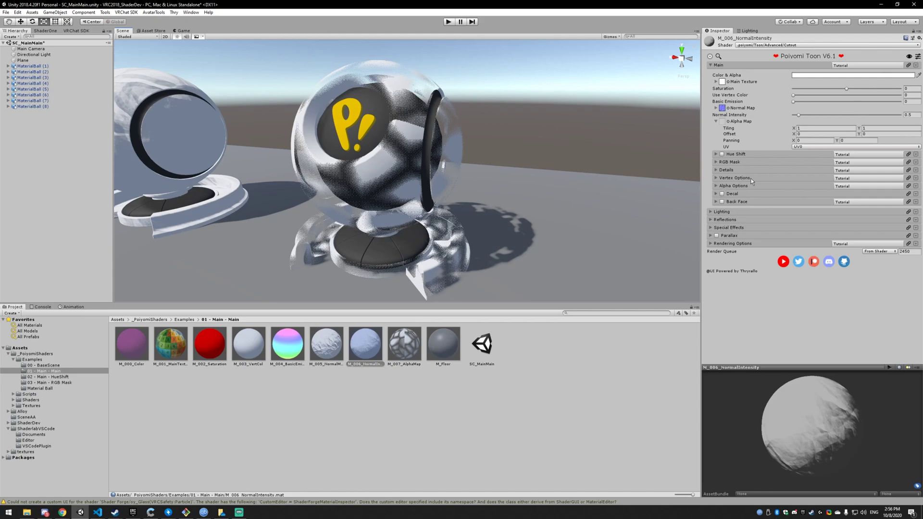
click(800, 128)
text(1.75)
key(ctrl+a)
text(1)
Step: Select the M_007_AlphaMap material, expand its alpha map settings, try an X panning of 0.78 and reset it to 0
click(397, 348)
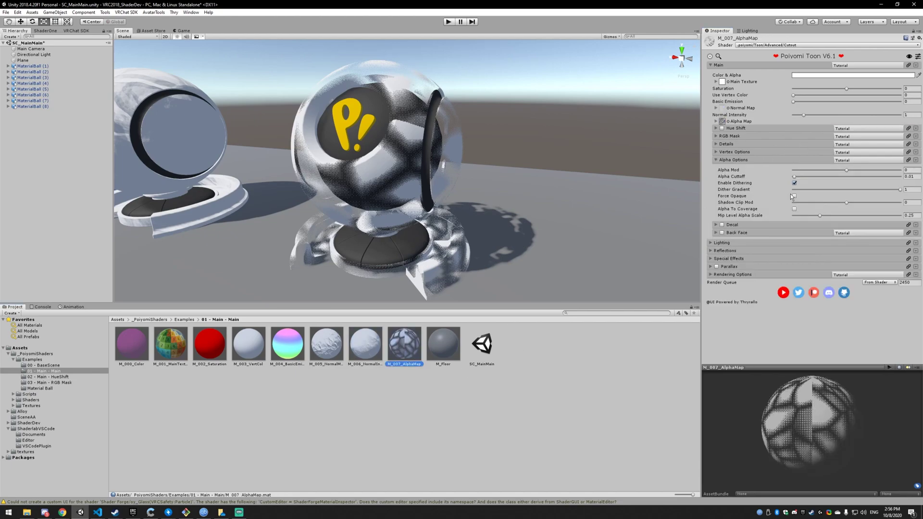
click(739, 126)
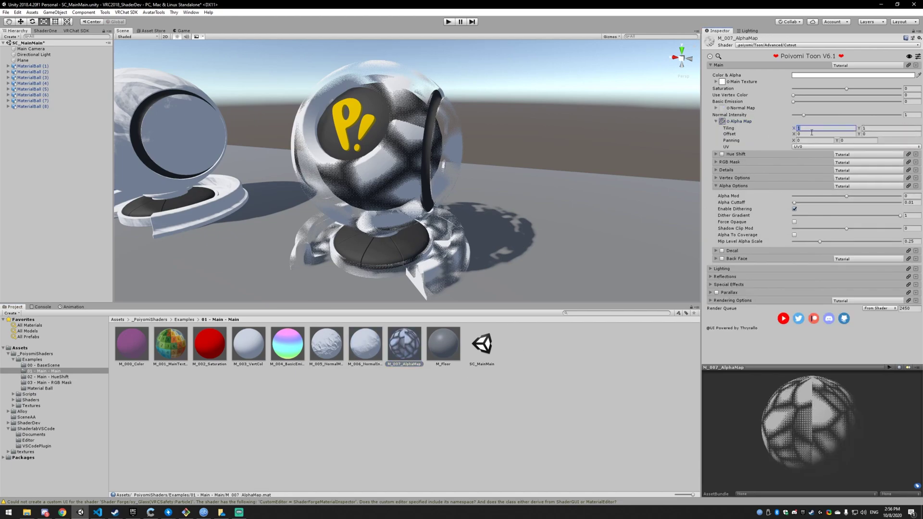
drag(793, 142, 810, 141)
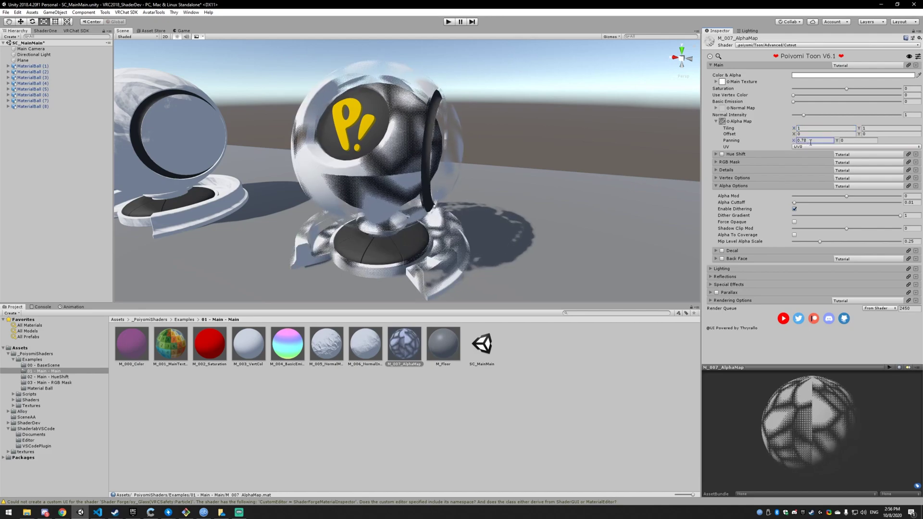
key(BackSpace)
key(BackSpace)
key(BackSpace)
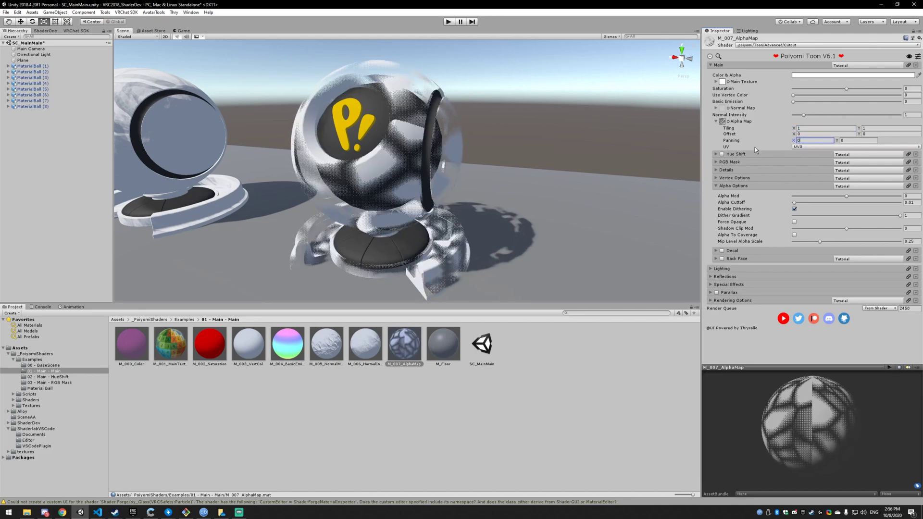
Step: Inspect the alpha map's noise texture T_Noise_No (6) in Honeyview against the alpha-mapped ball, then close the viewer
right_drag(679, 179, 457, 129)
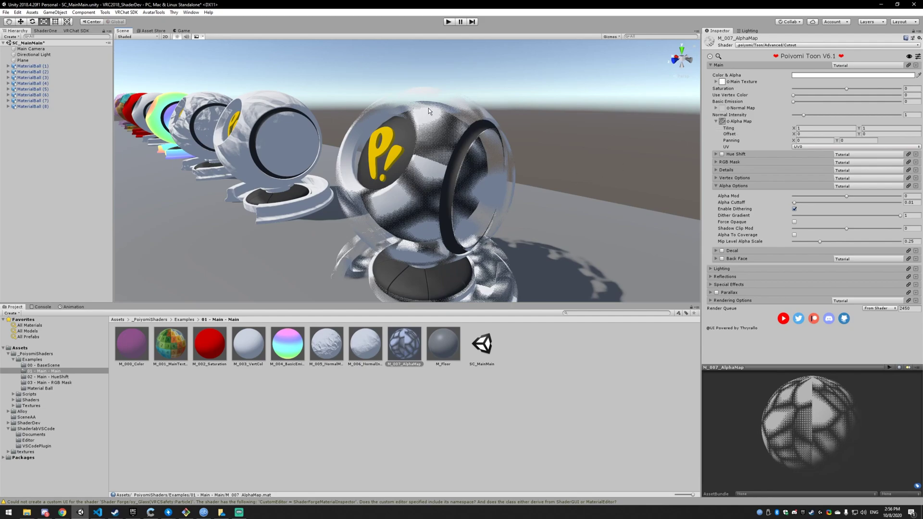
click(723, 123)
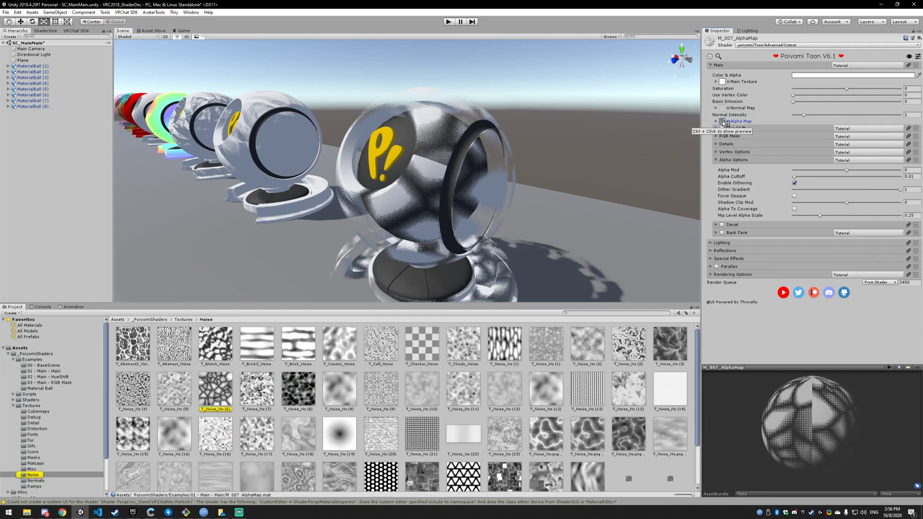
double_click(722, 122)
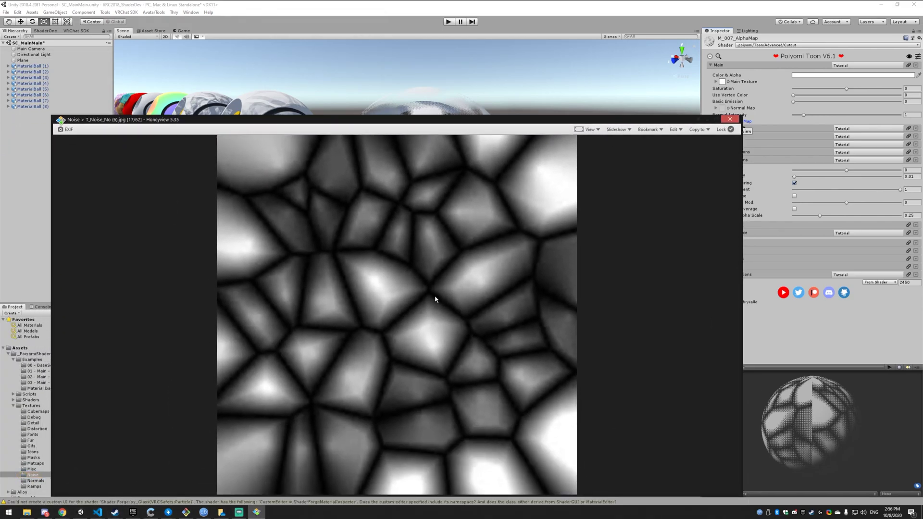
drag(460, 116, 460, 232)
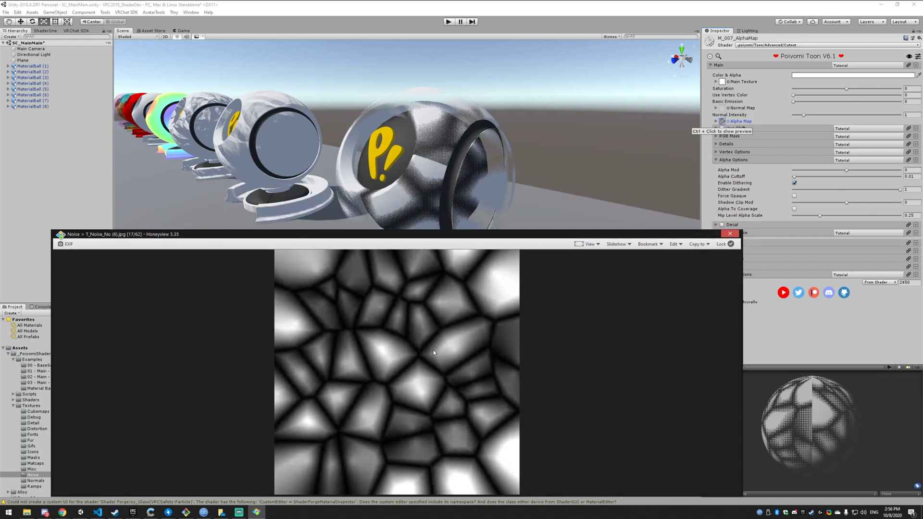
click(731, 234)
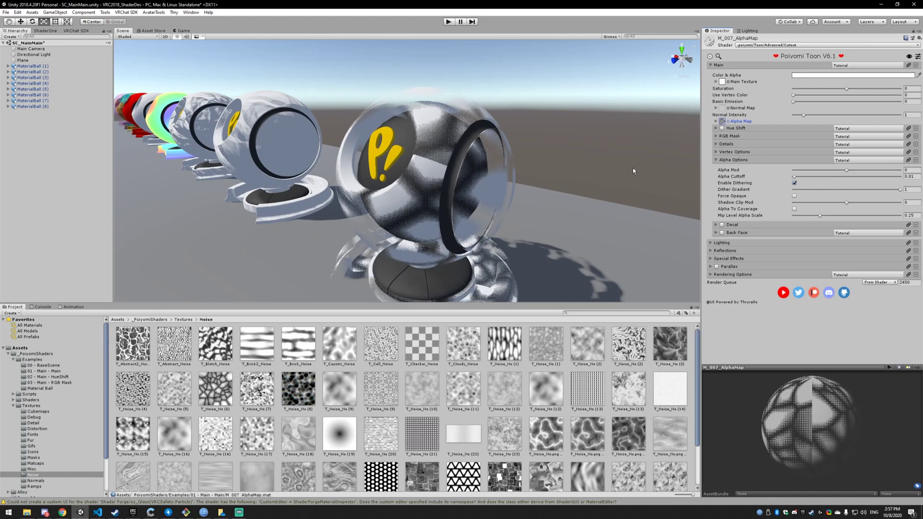
Step: Collapse the Alpha Options of M_007_AlphaMap and show the whole row of material balls in the scene
click(727, 162)
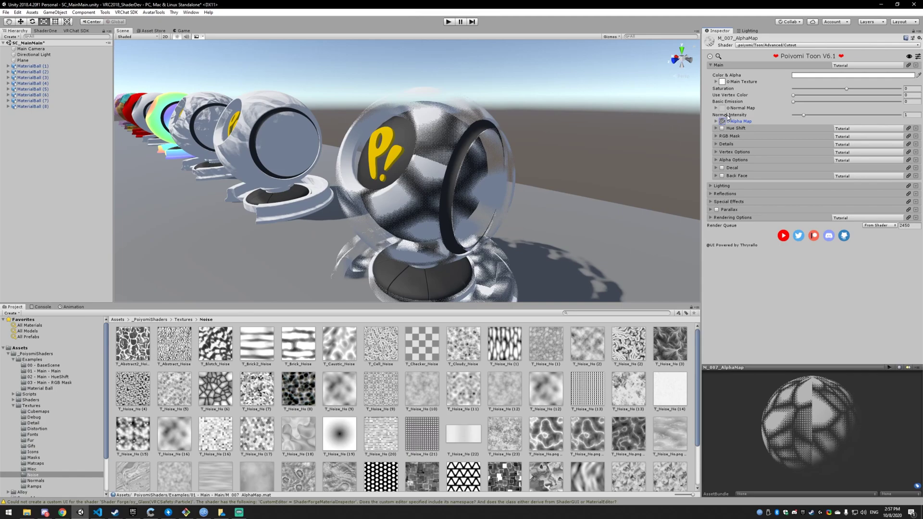
scroll(549, 157, down, 10)
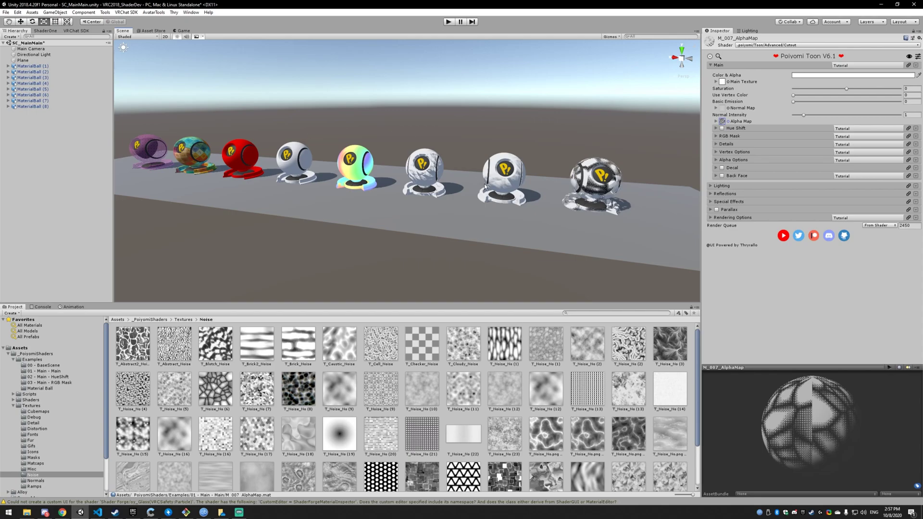
right_drag(539, 120, 538, 121)
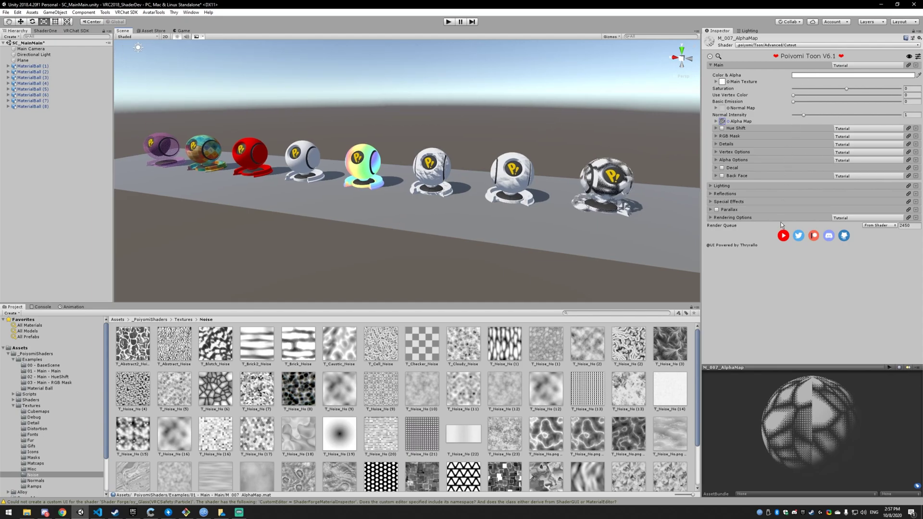